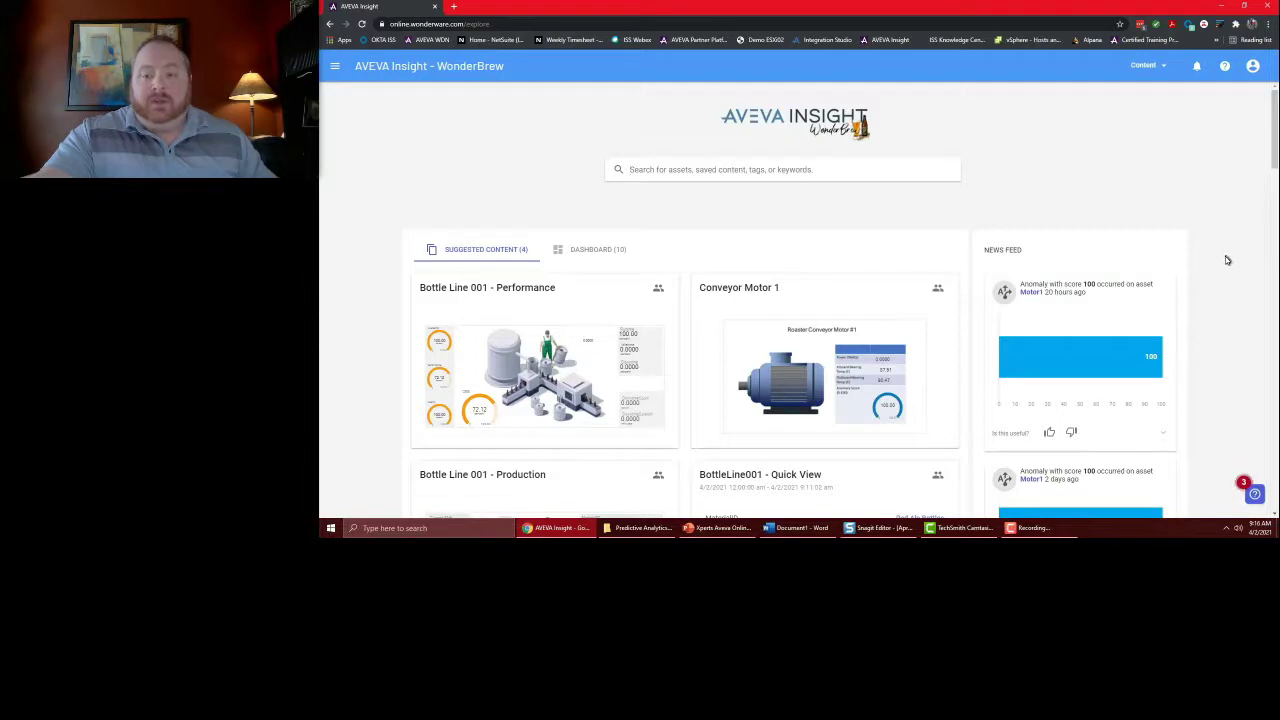
Step: Examine the news feed on the home page for anomaly and flatlined-signal entries, down to the oldest ones
scroll(1222, 265, down, 2)
scroll(1221, 270, down, 2)
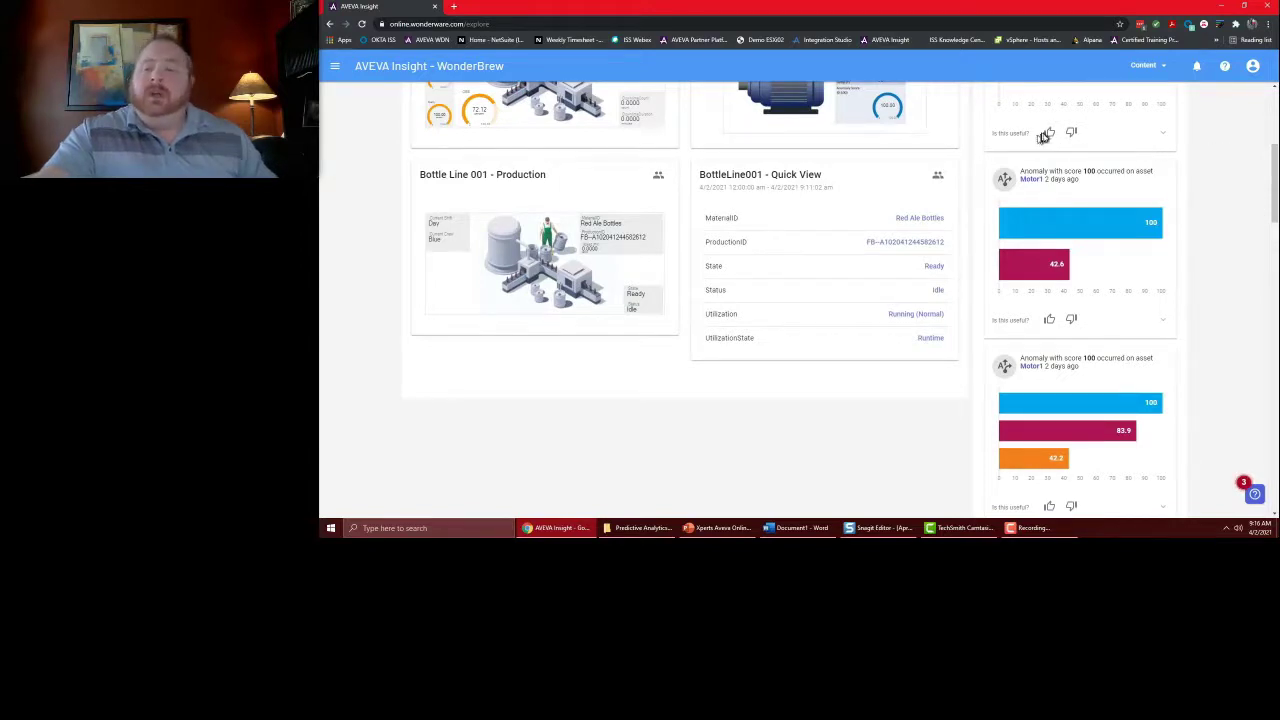
scroll(1237, 284, down, 2)
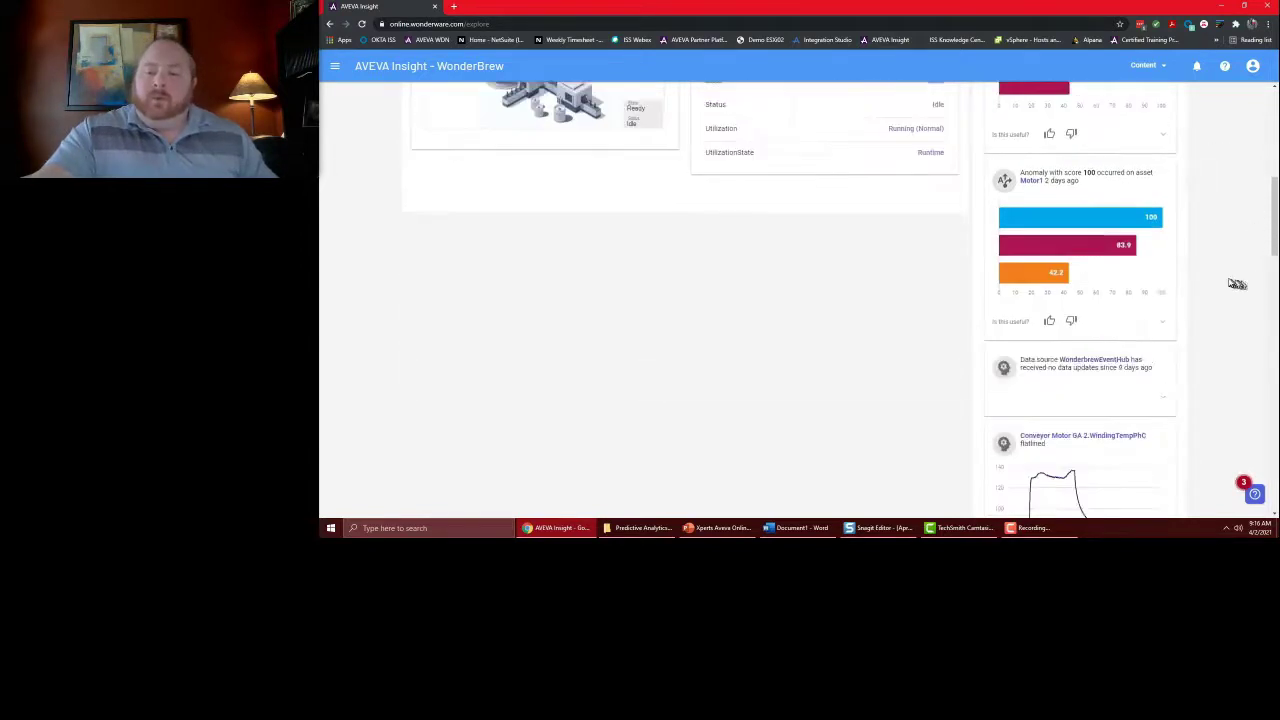
scroll(1225, 275, down, 2)
scroll(1213, 266, down, 1)
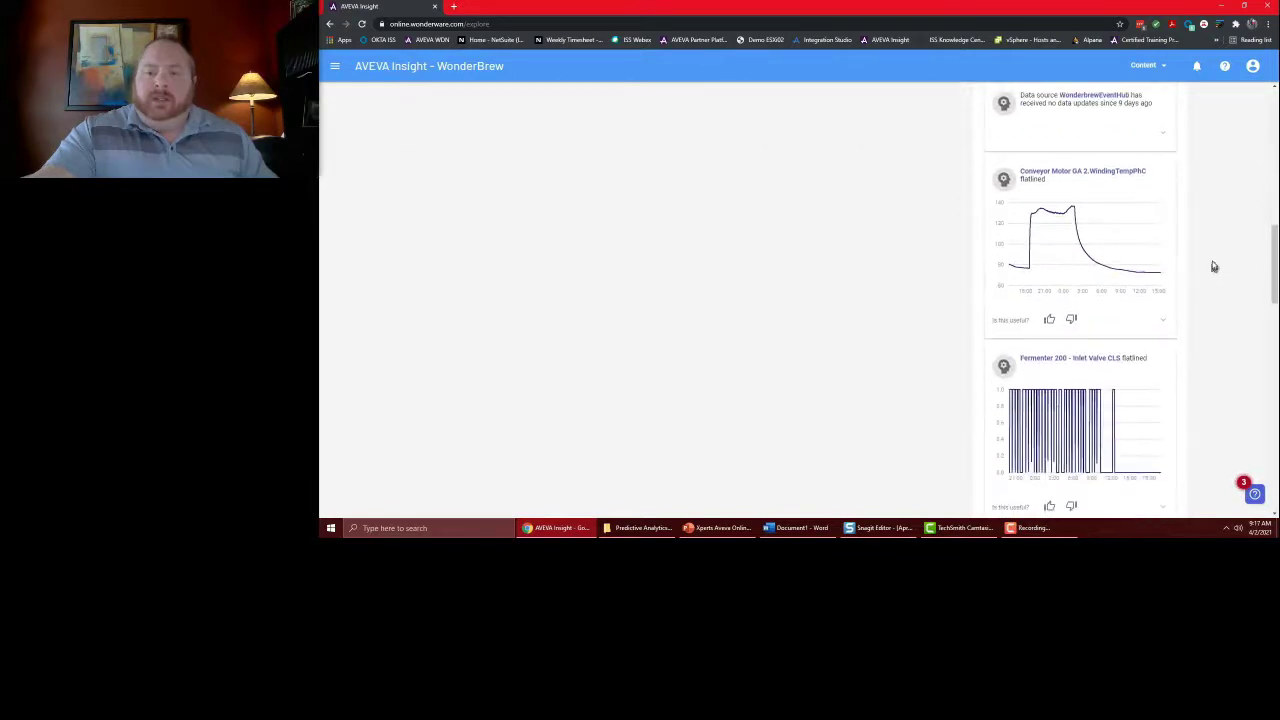
scroll(1210, 267, down, 4)
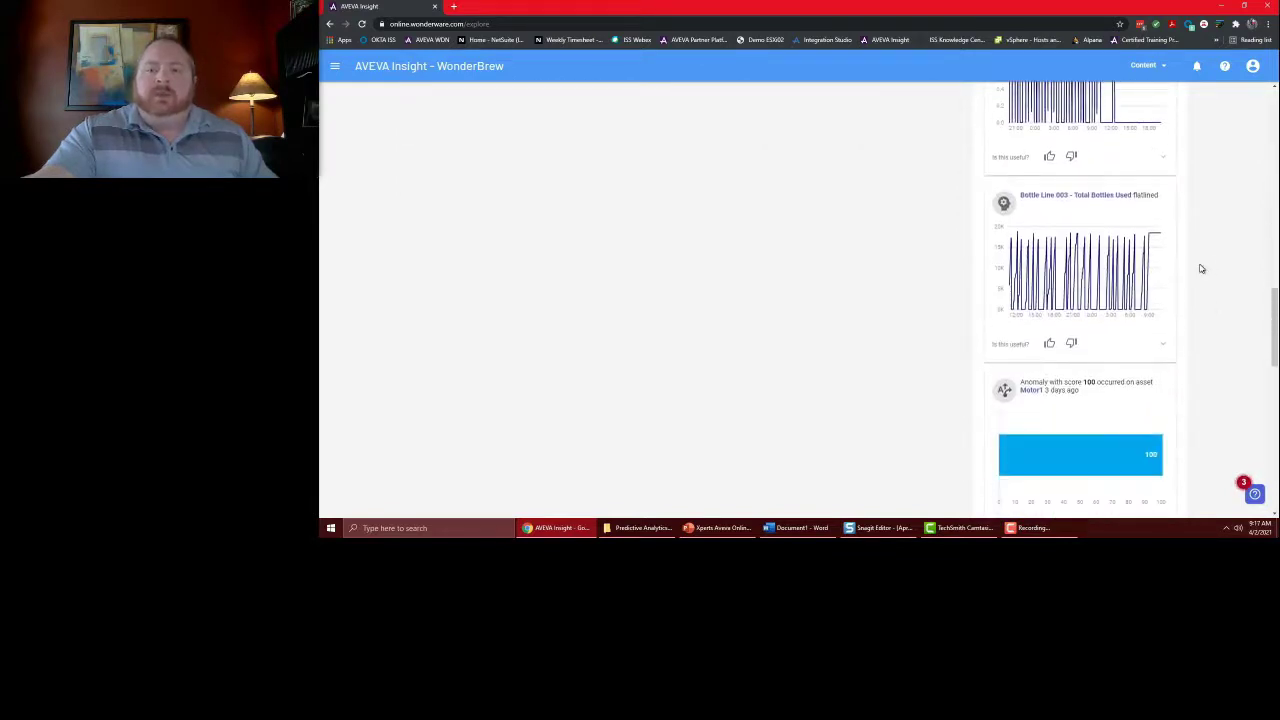
scroll(1196, 265, down, 1)
scroll(1191, 266, up, 1)
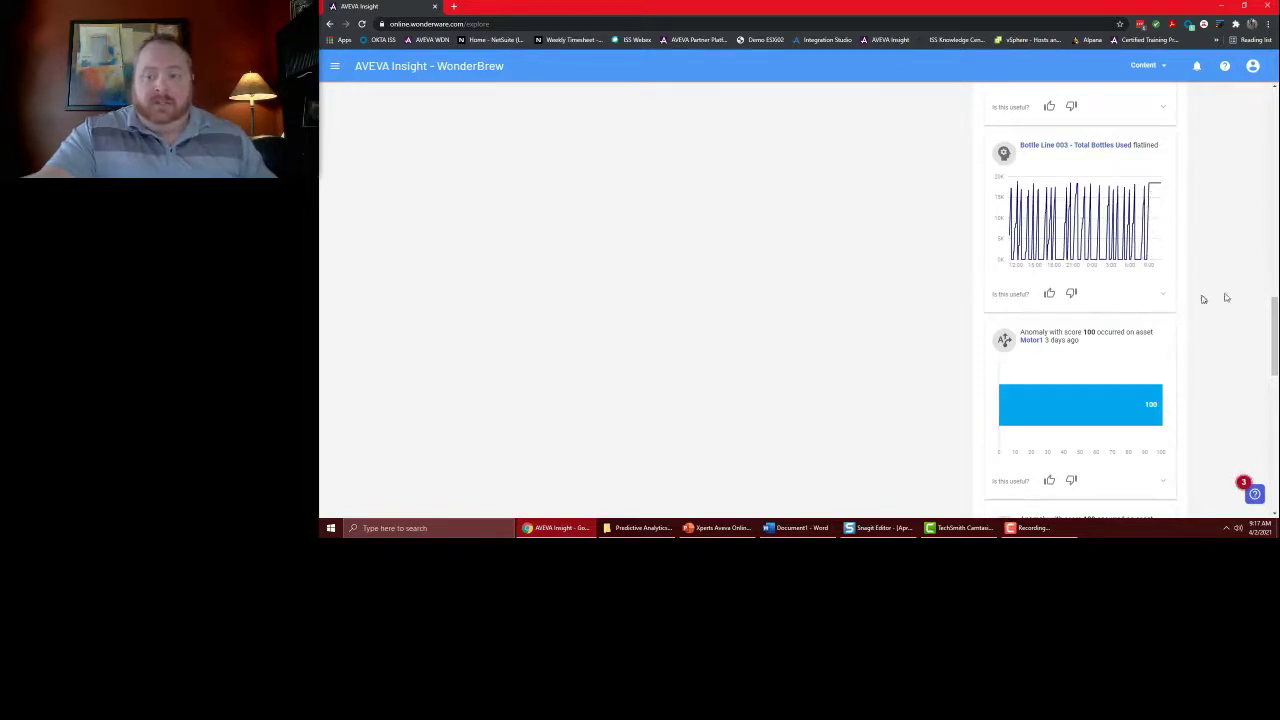
scroll(1205, 298, down, 5)
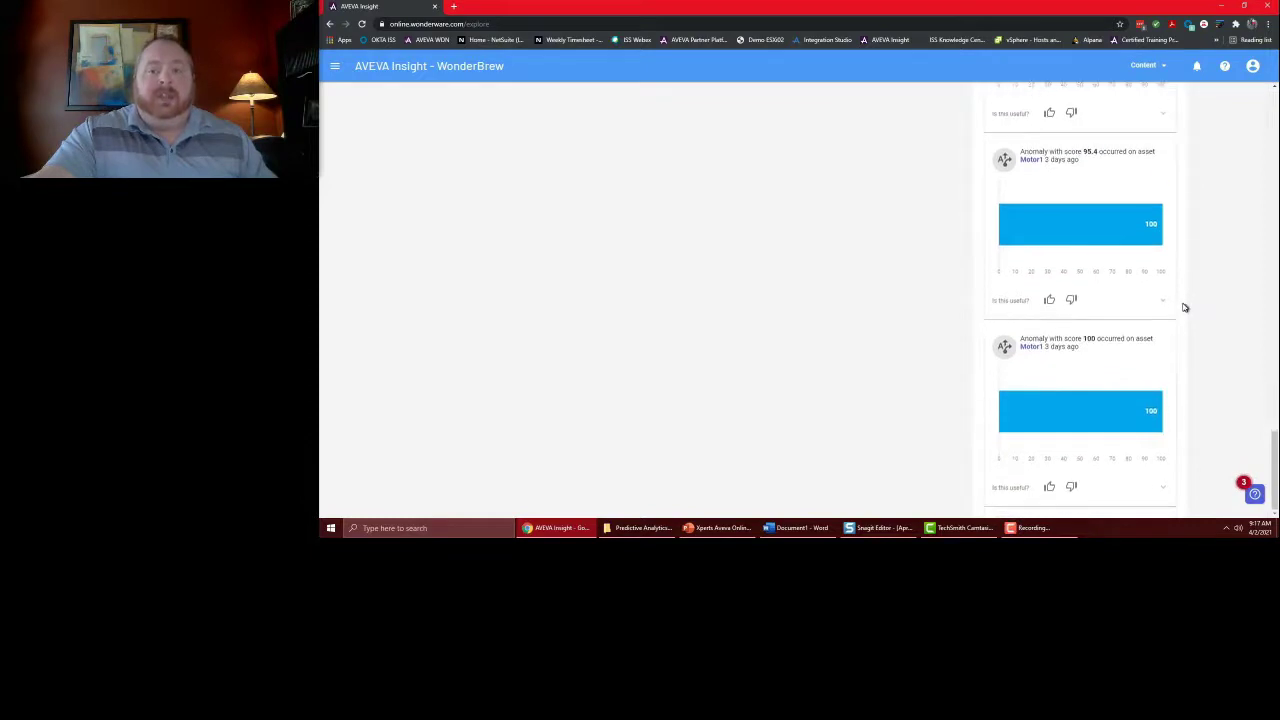
scroll(1186, 305, up, 3)
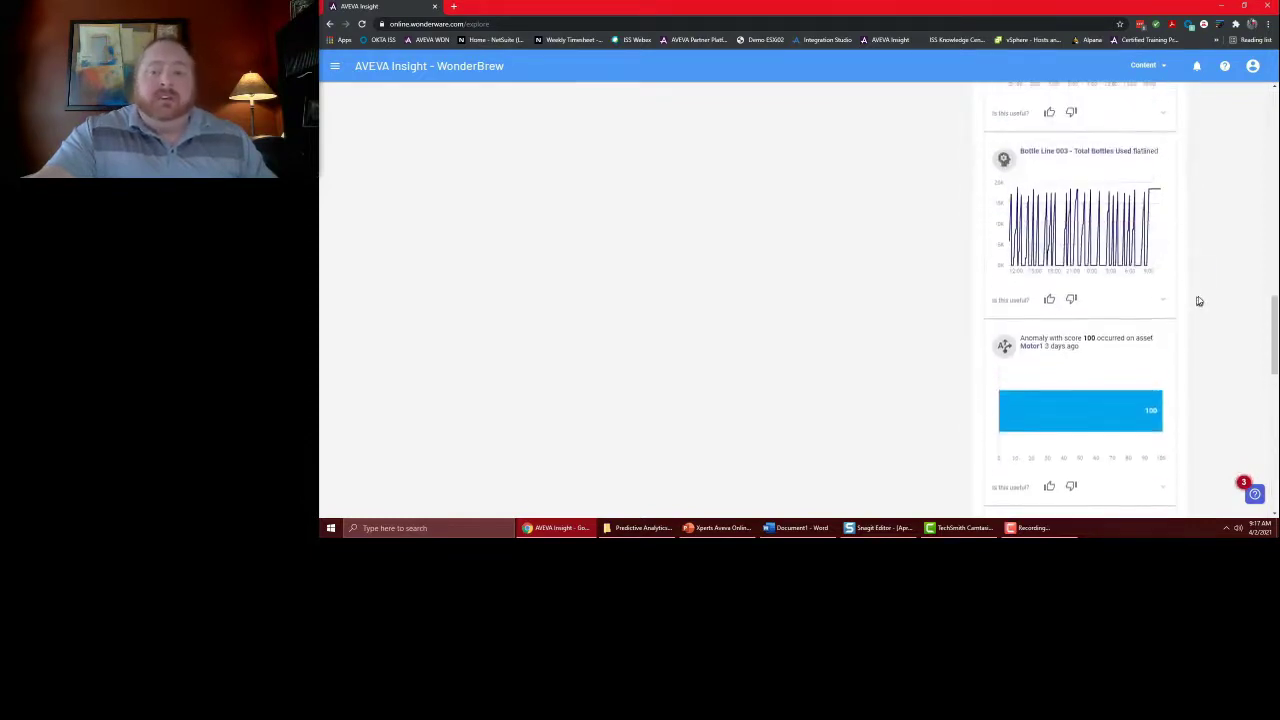
scroll(1199, 301, up, 1)
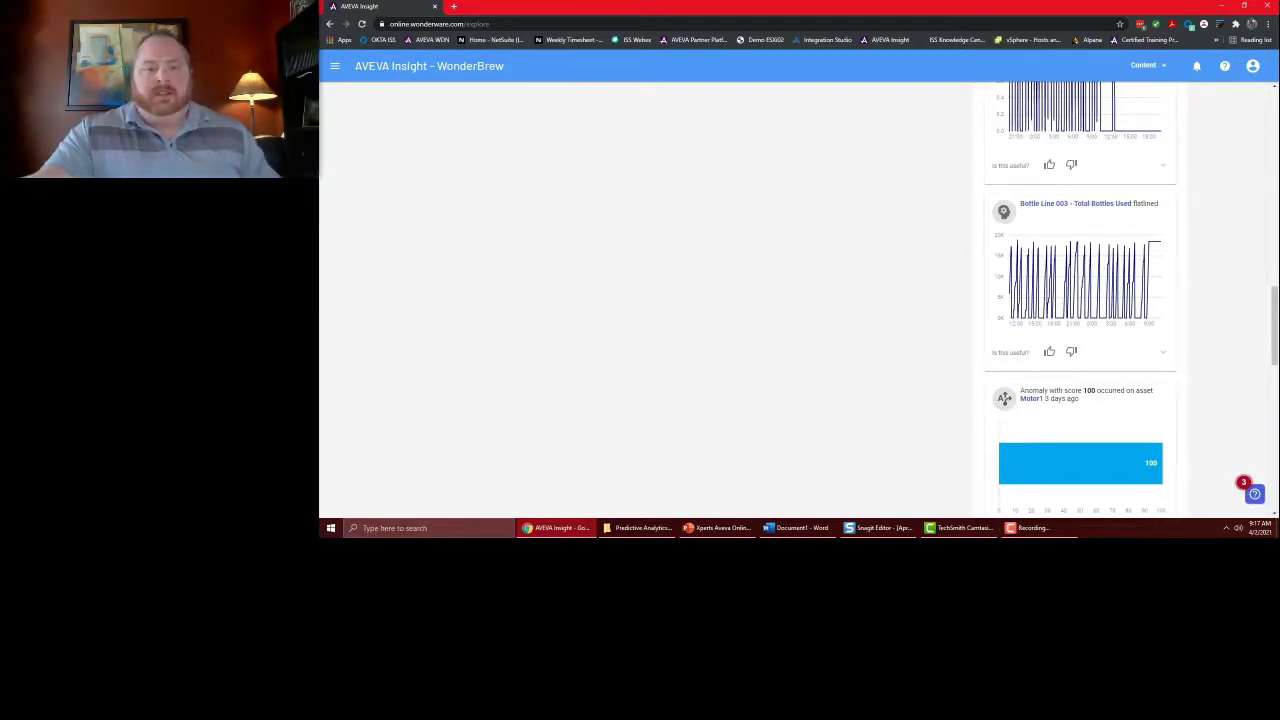
Step: Search the assets for "motor1" and open the Motor1 asset page
scroll(725, 314, up, 10)
click(676, 169)
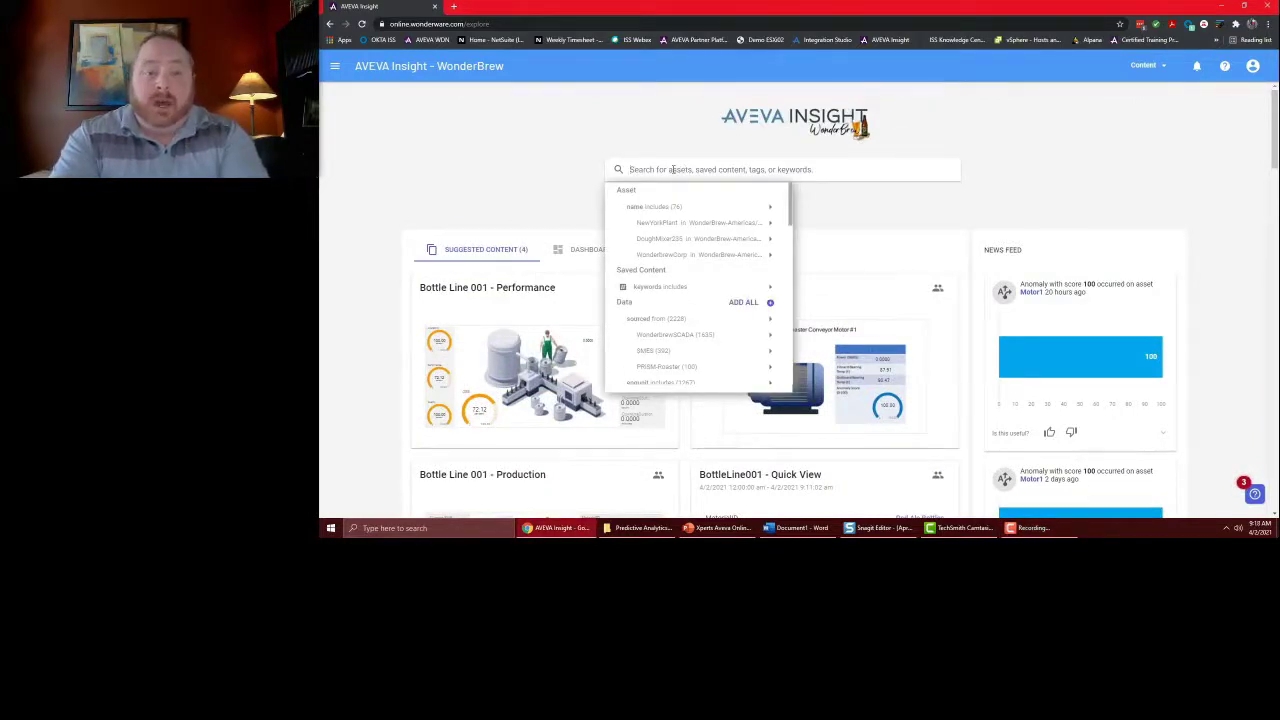
text(motor)
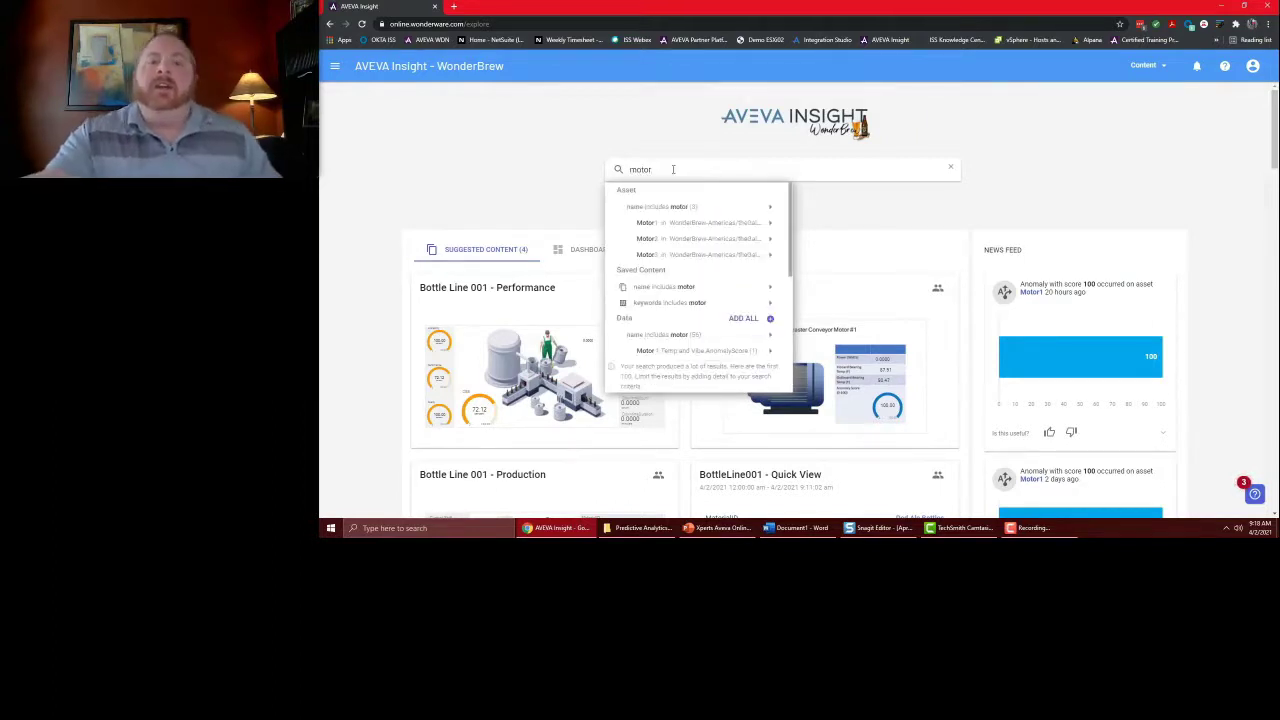
text(1)
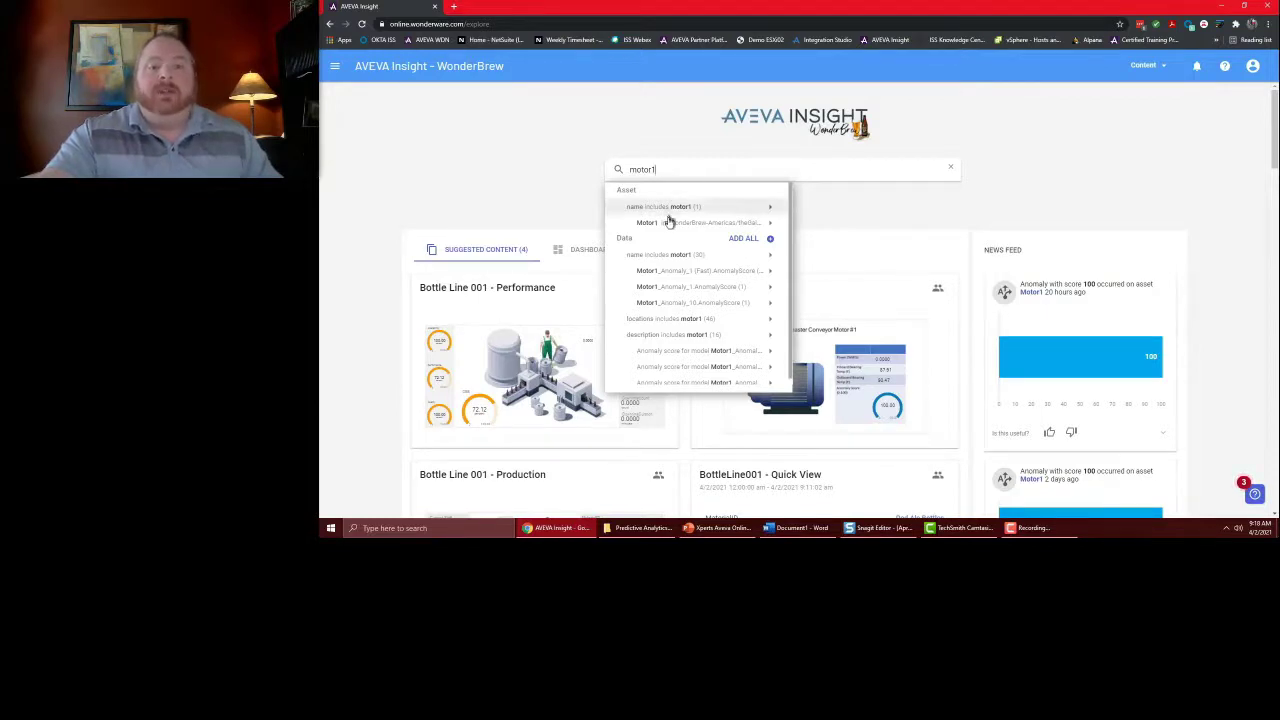
click(671, 213)
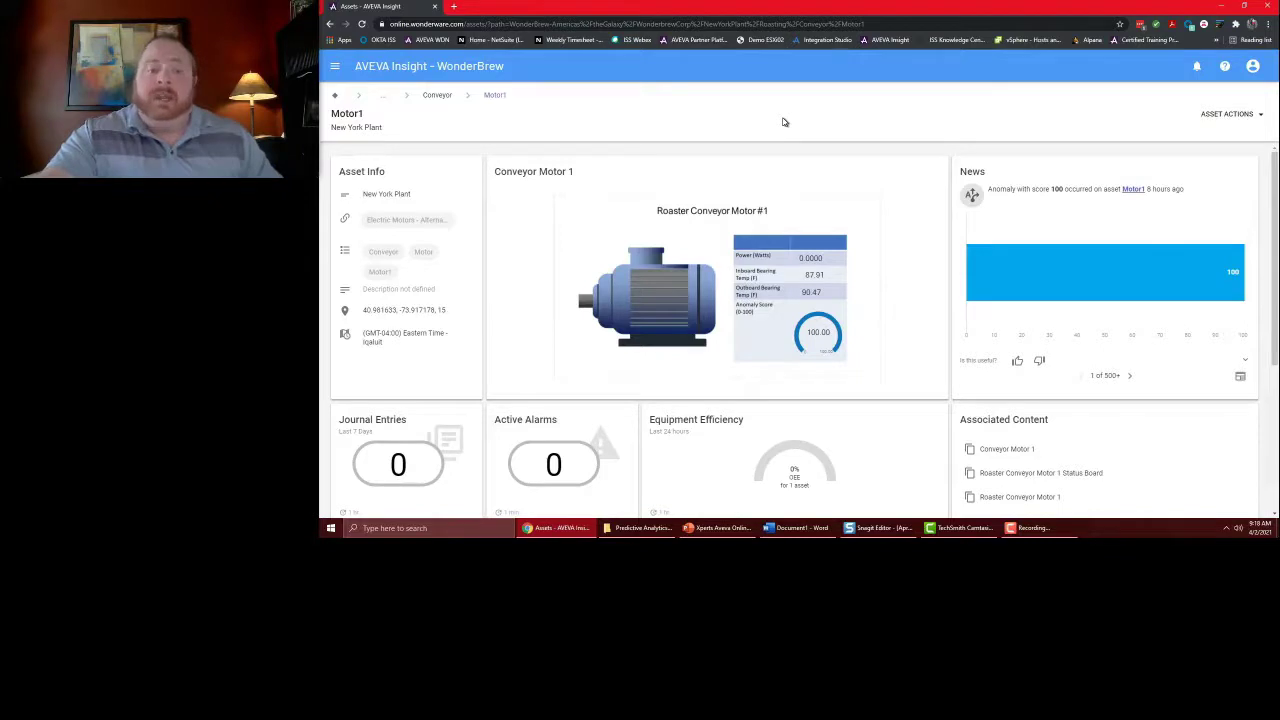
Step: Start adding a guided analytics model for anomaly detection to the Motor1 asset
scroll(790, 200, down, 2)
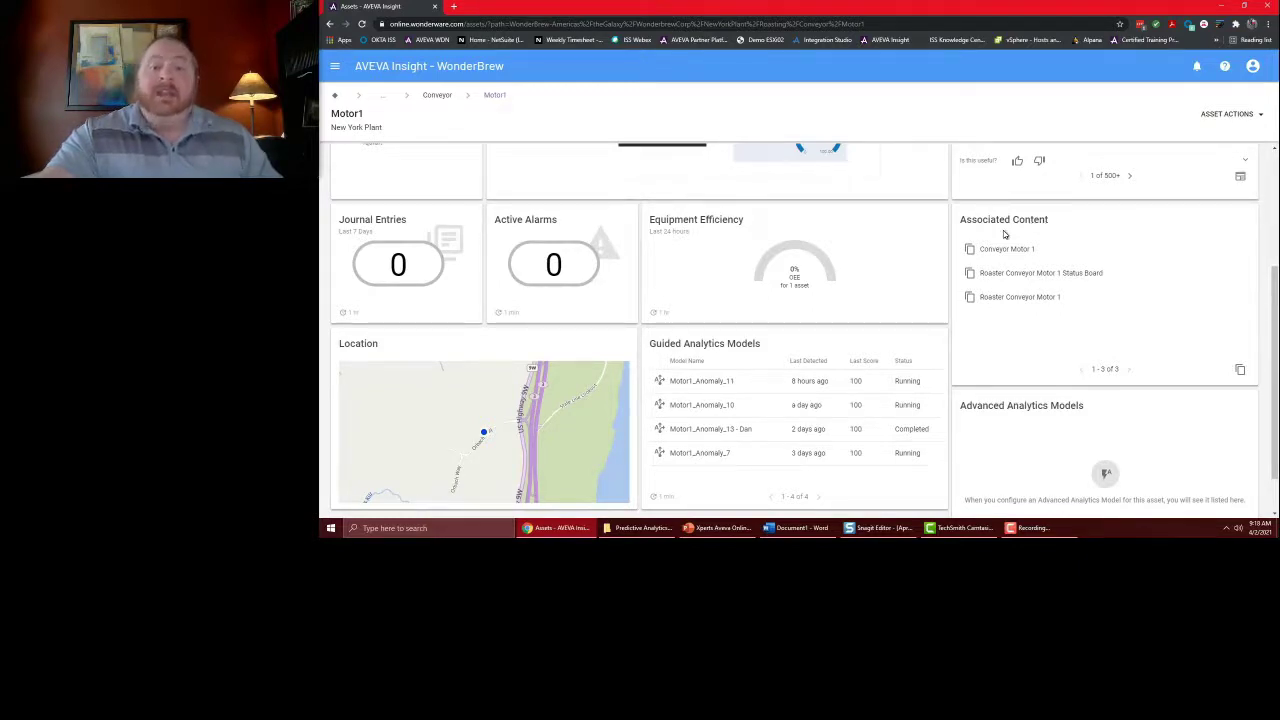
scroll(700, 323, down, 1)
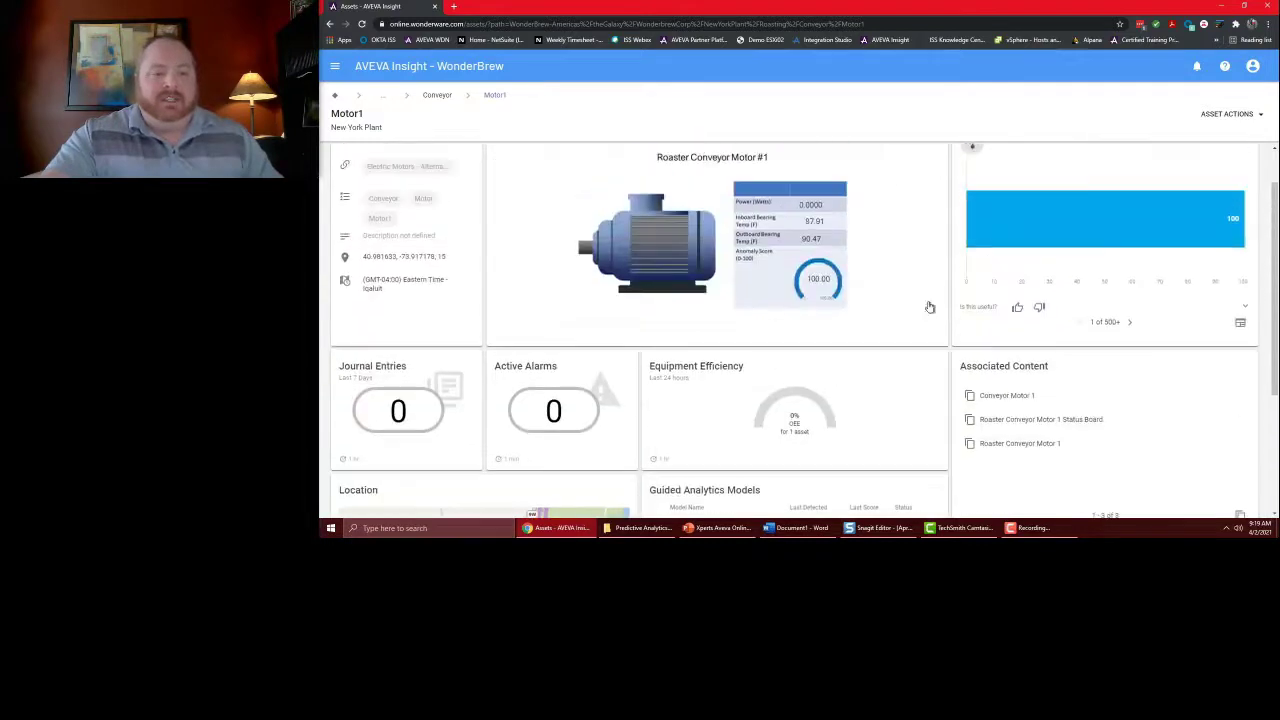
scroll(900, 305, up, 4)
scroll(835, 305, up, 1)
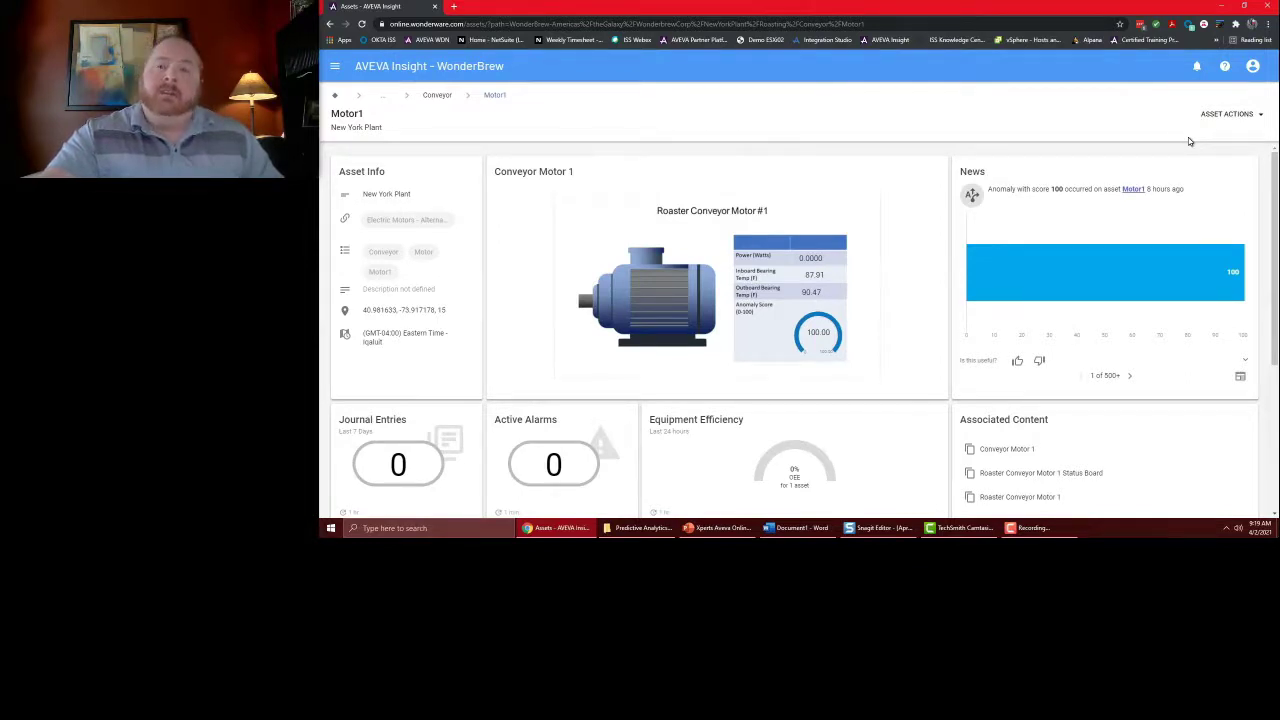
click(1260, 116)
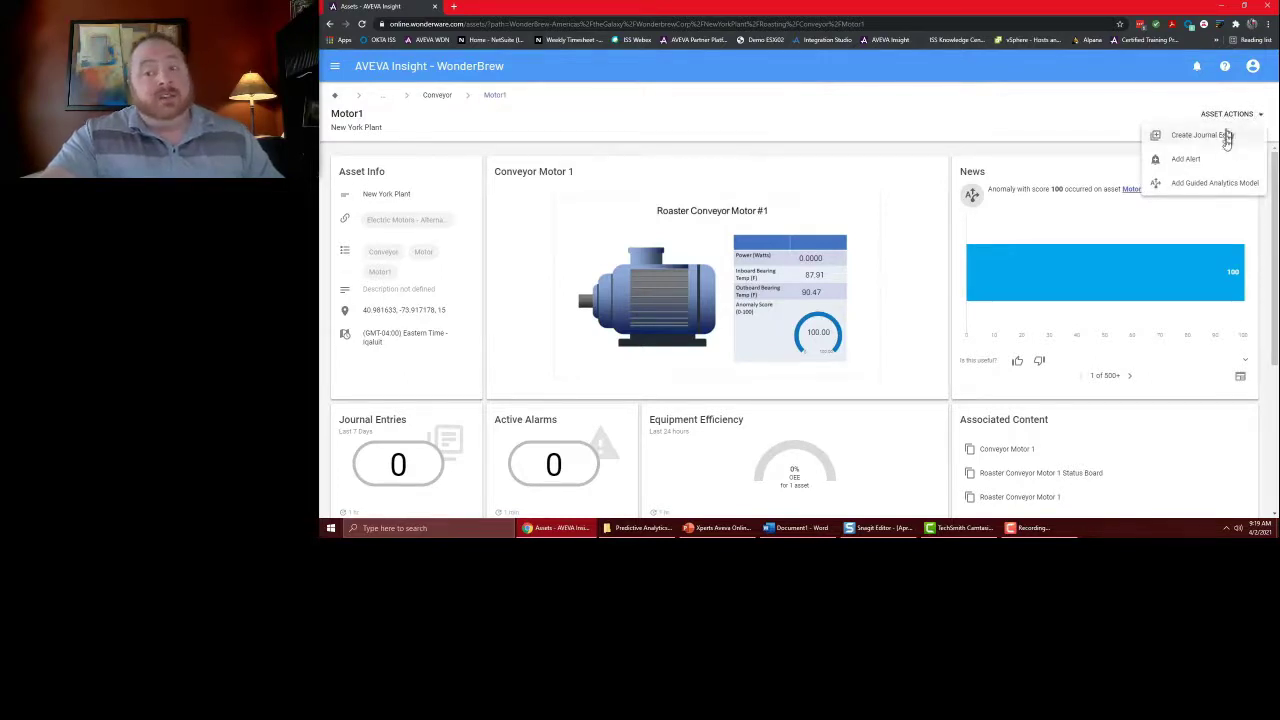
click(1190, 185)
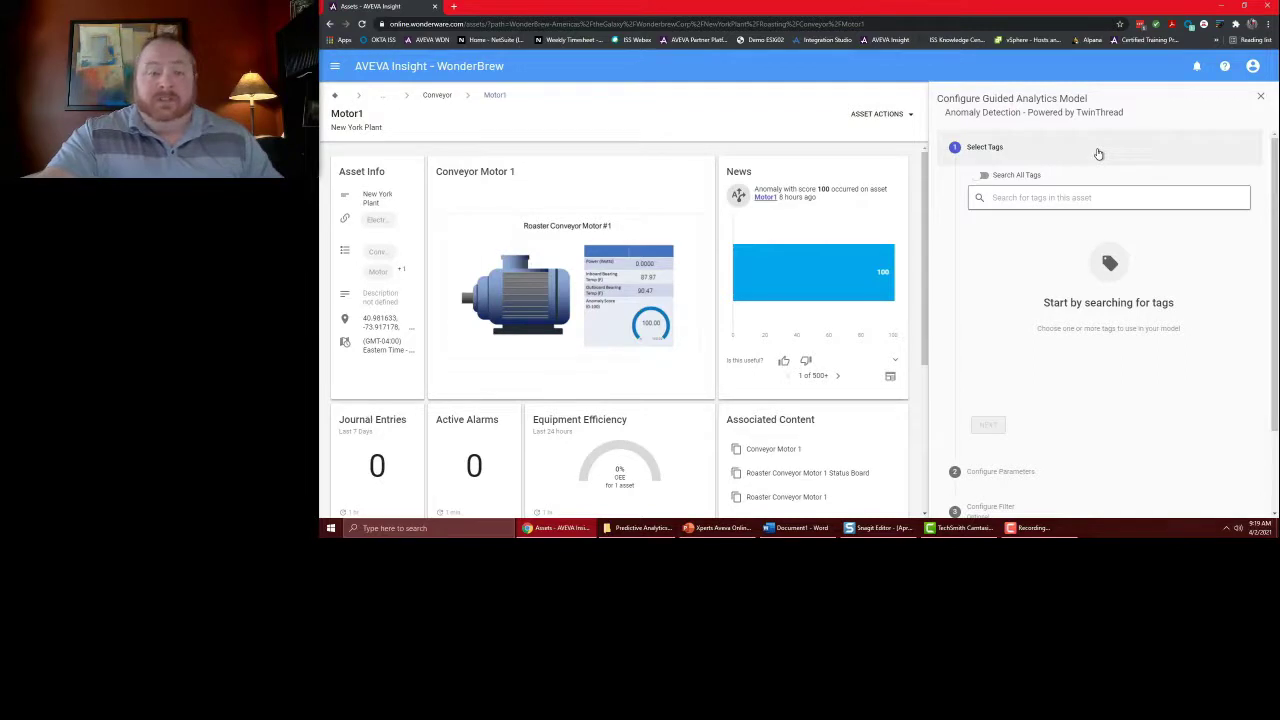
Step: Add the Conveyor Motor GA 1 tags CurrentPhA, InboardBrgTemp, InboardVib, OutboardBrgTemp, OutboardVibX and OutboardVibY to the model and continue to its parameters
click(1090, 188)
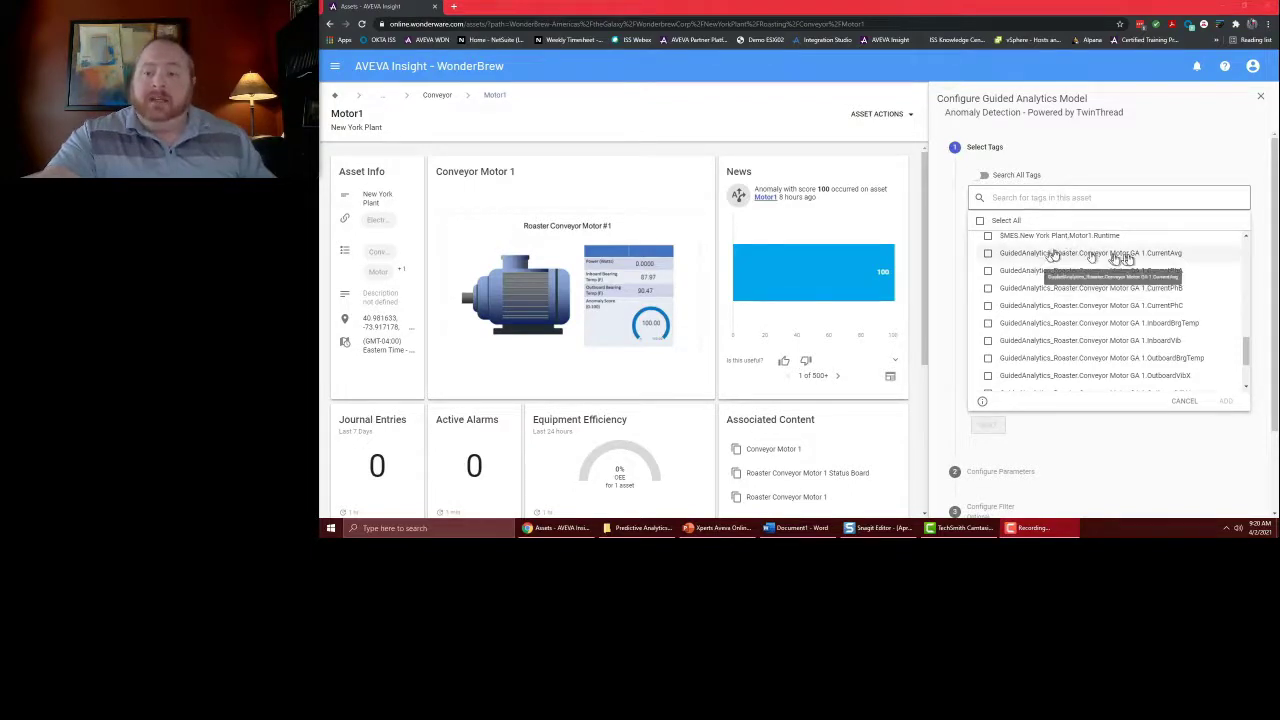
click(988, 271)
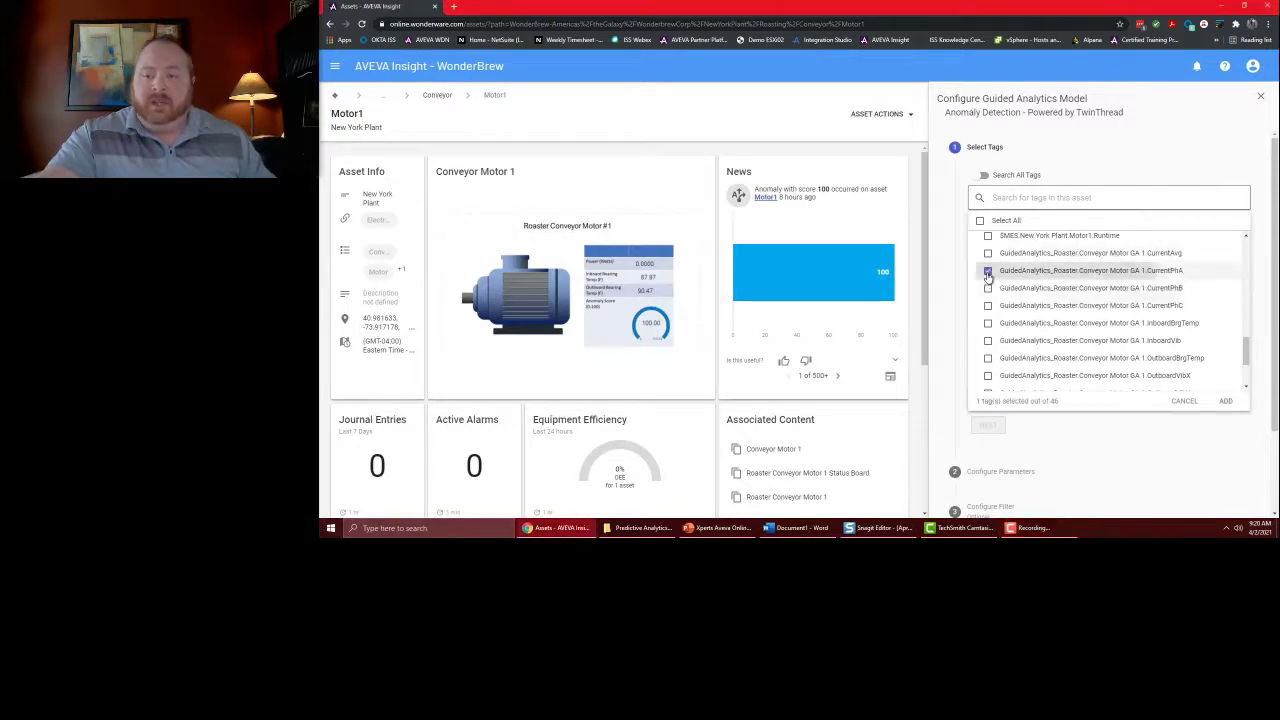
click(988, 324)
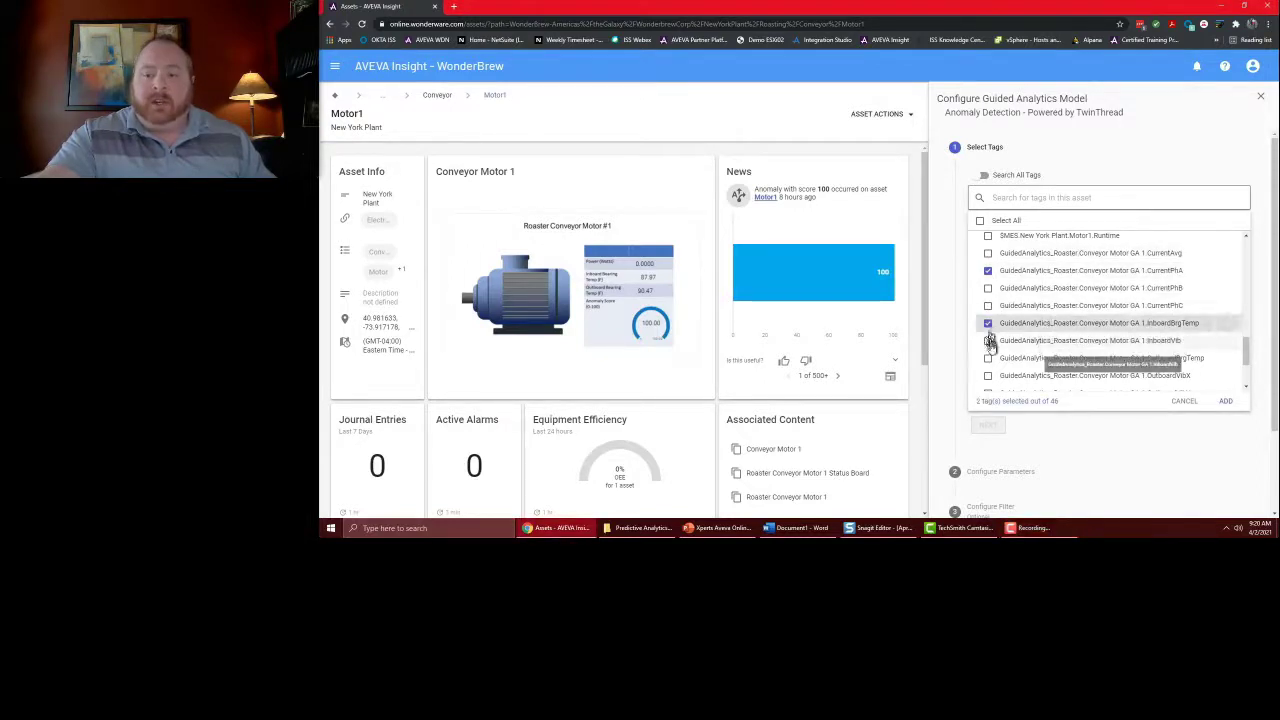
click(988, 341)
scroll(1000, 330, down, 1)
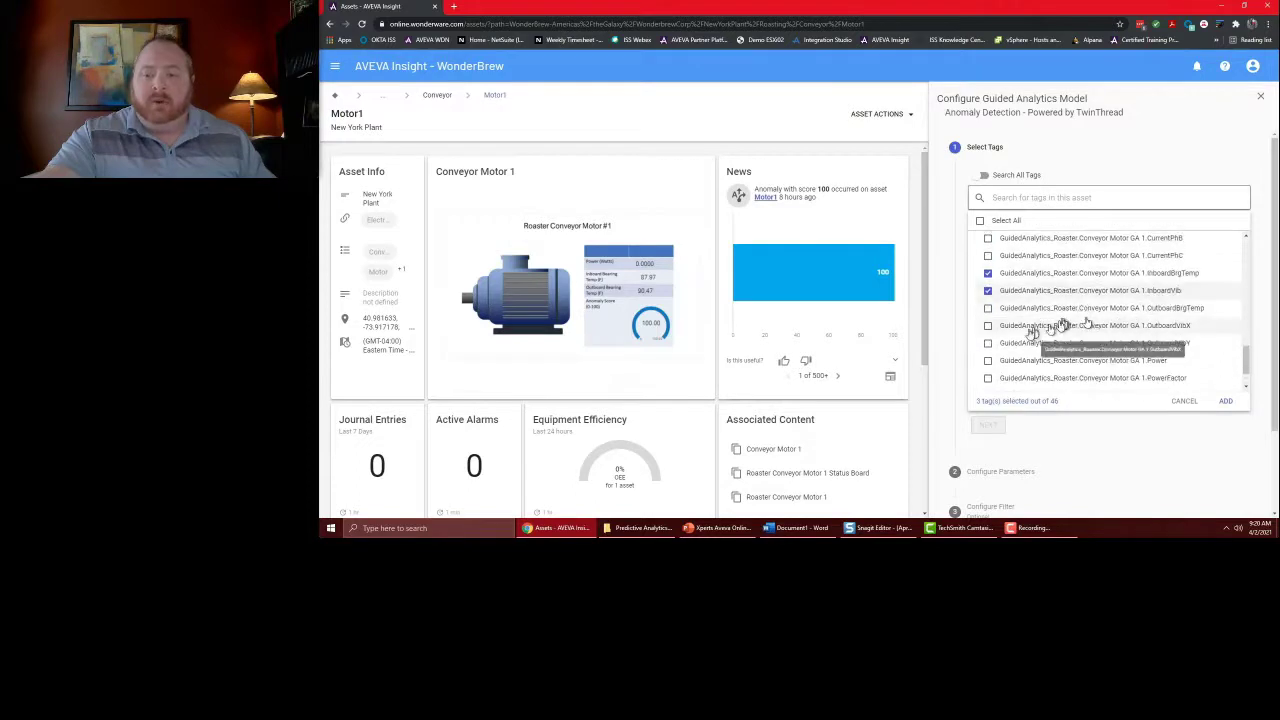
click(989, 309)
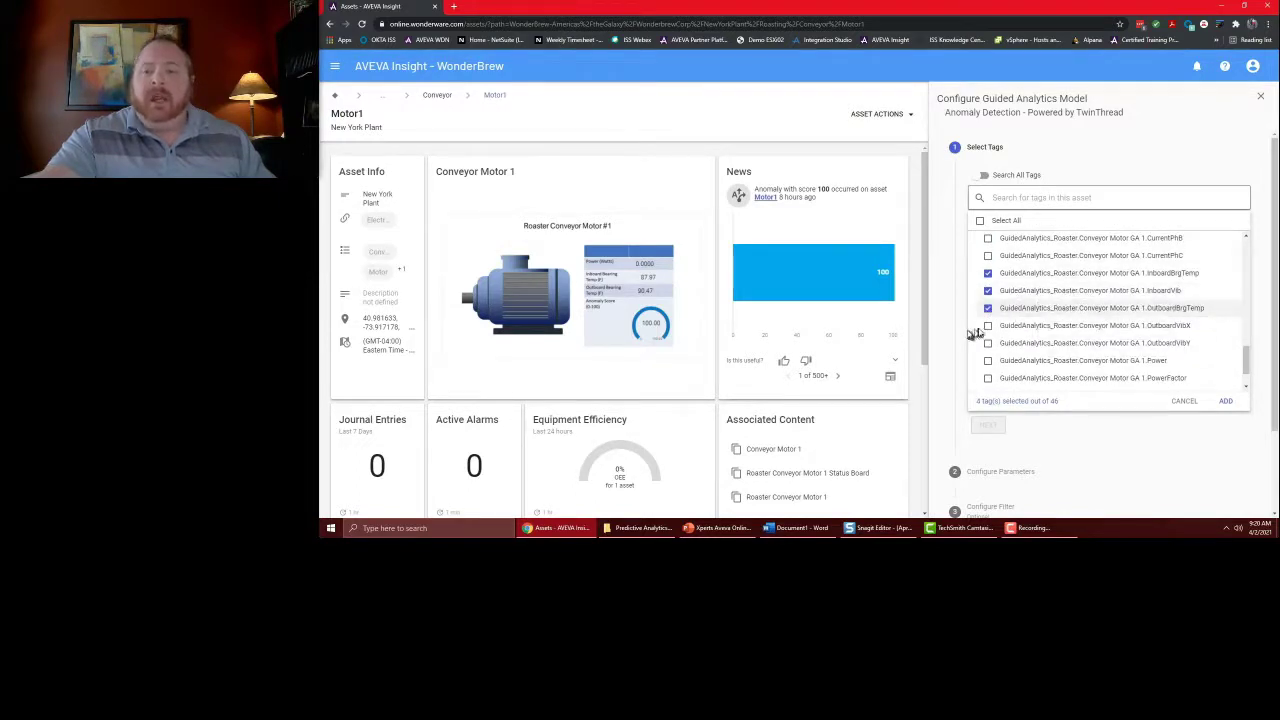
click(988, 326)
click(988, 343)
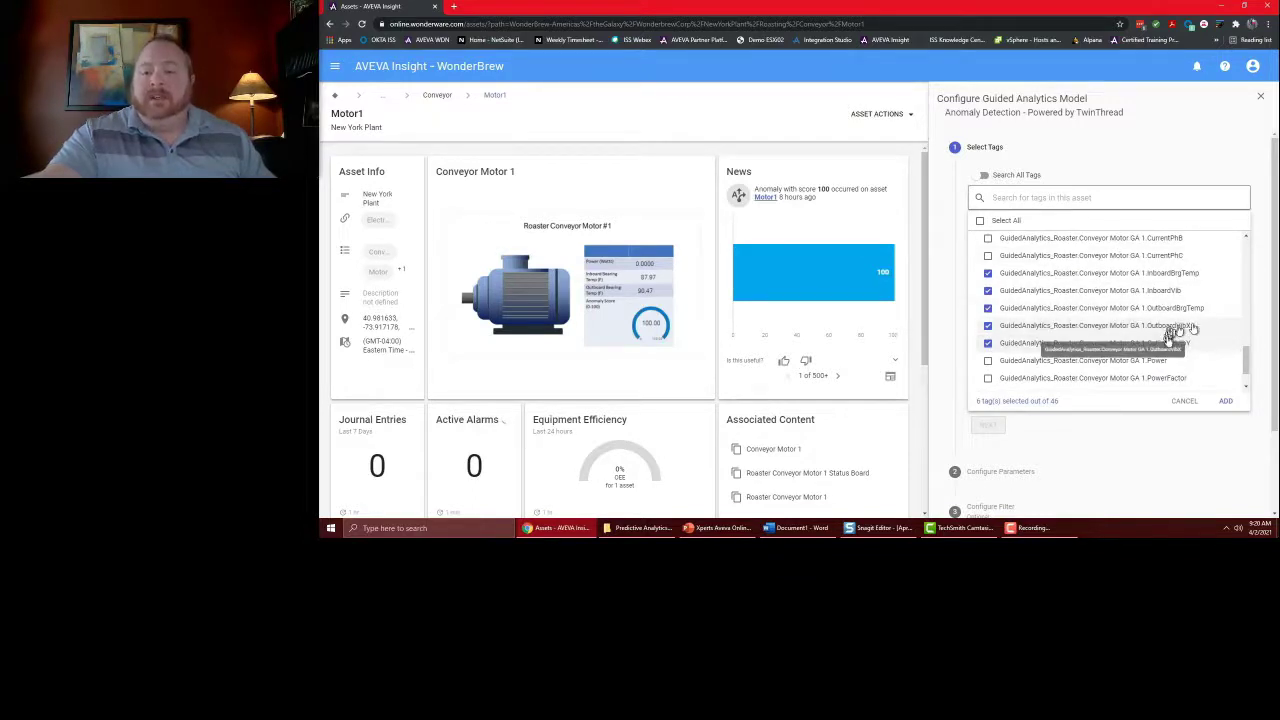
click(1228, 400)
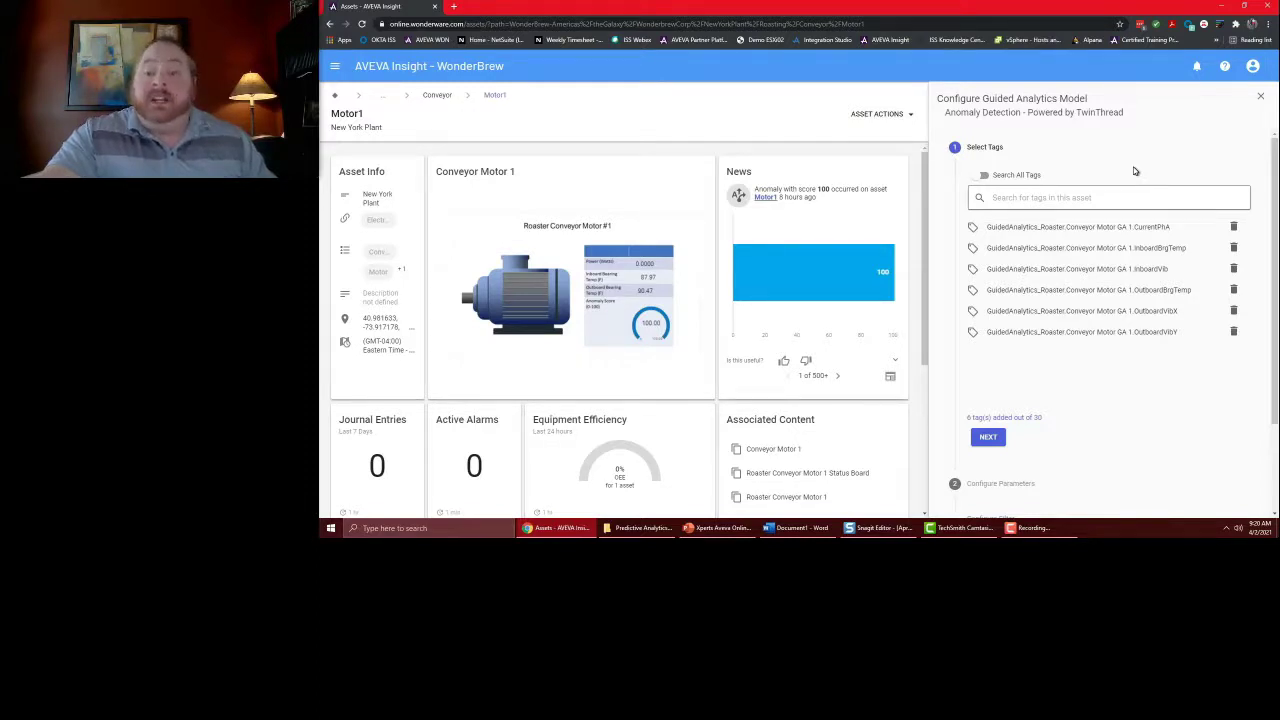
click(988, 440)
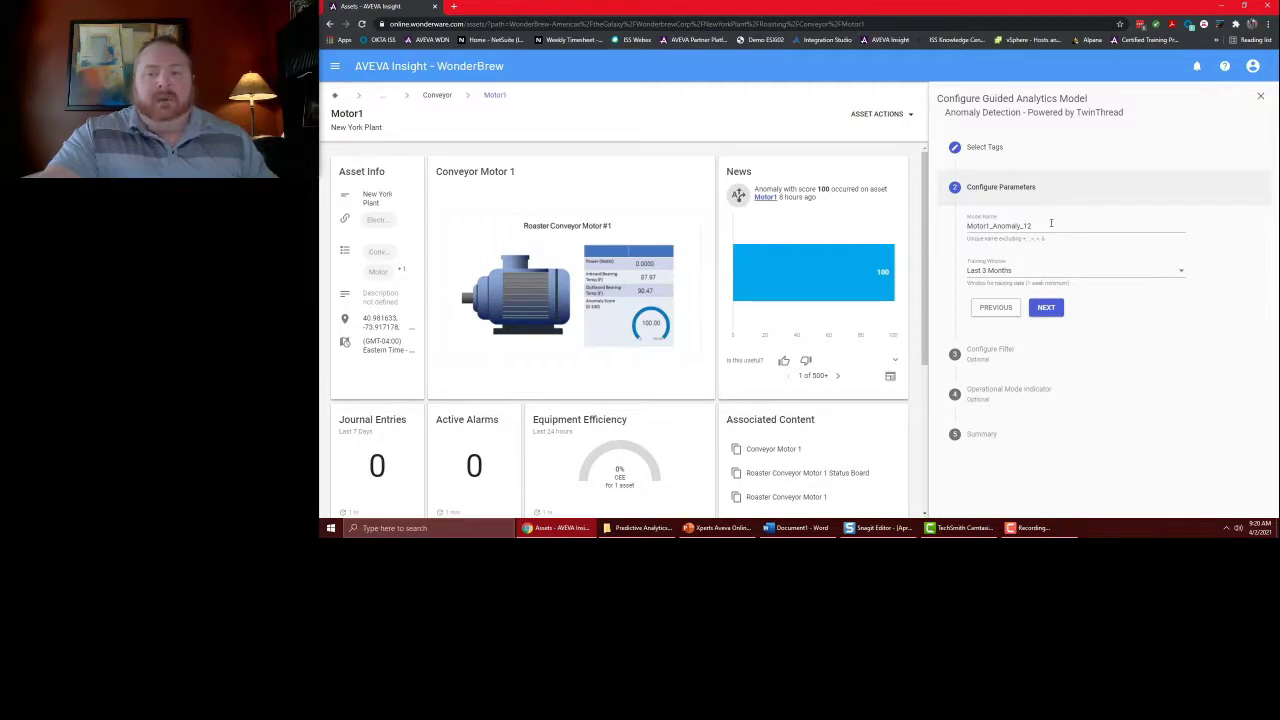
Step: Review the training window options, keep Last 3 Months and continue to the filter configuration
click(1181, 275)
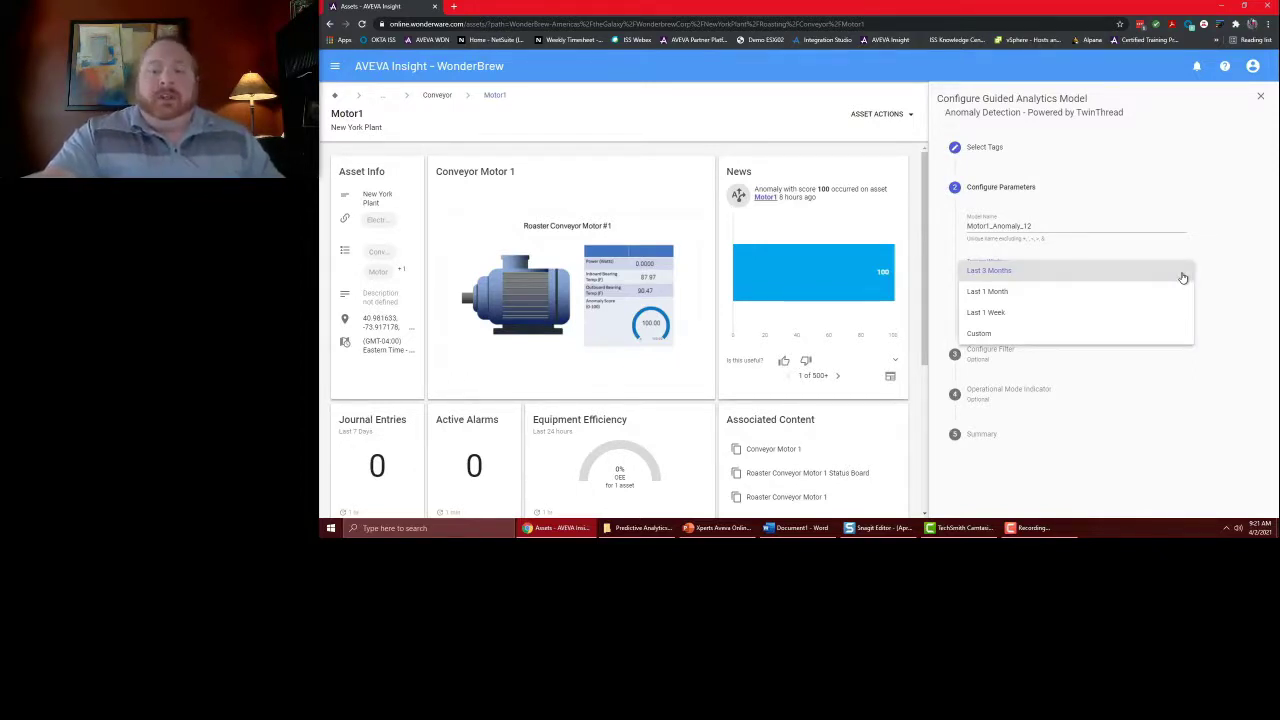
click(1231, 266)
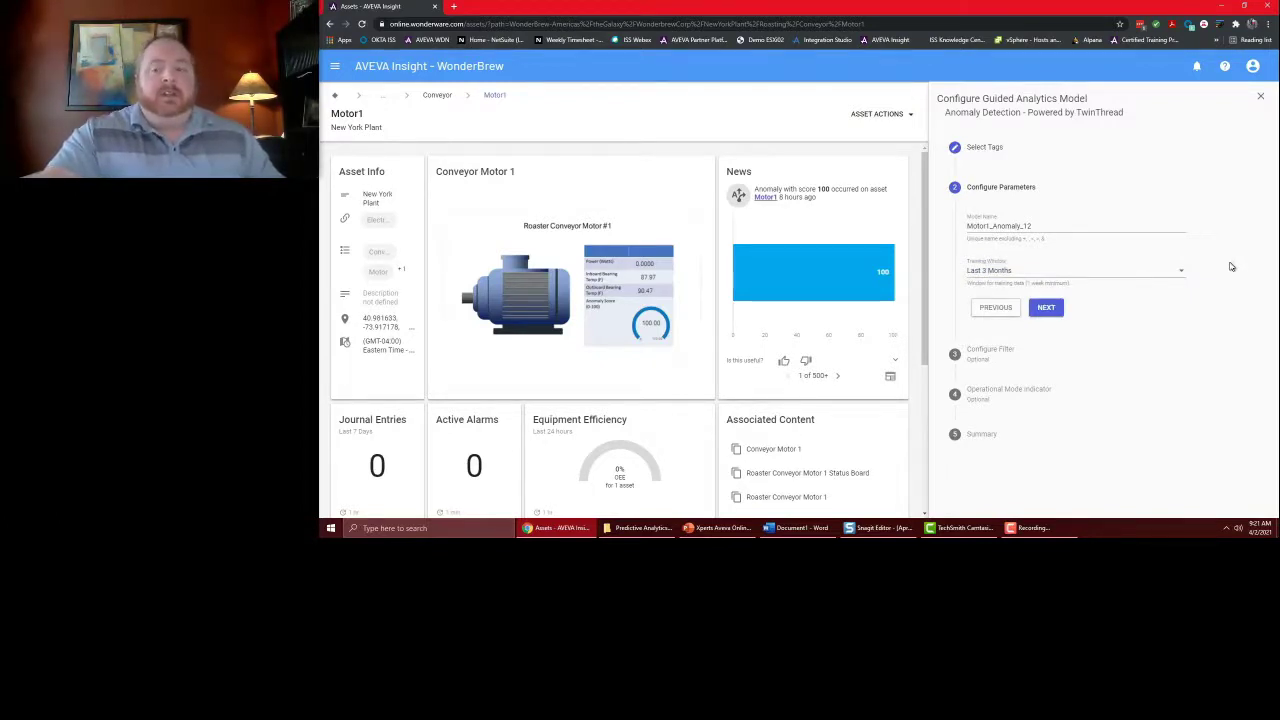
click(1178, 272)
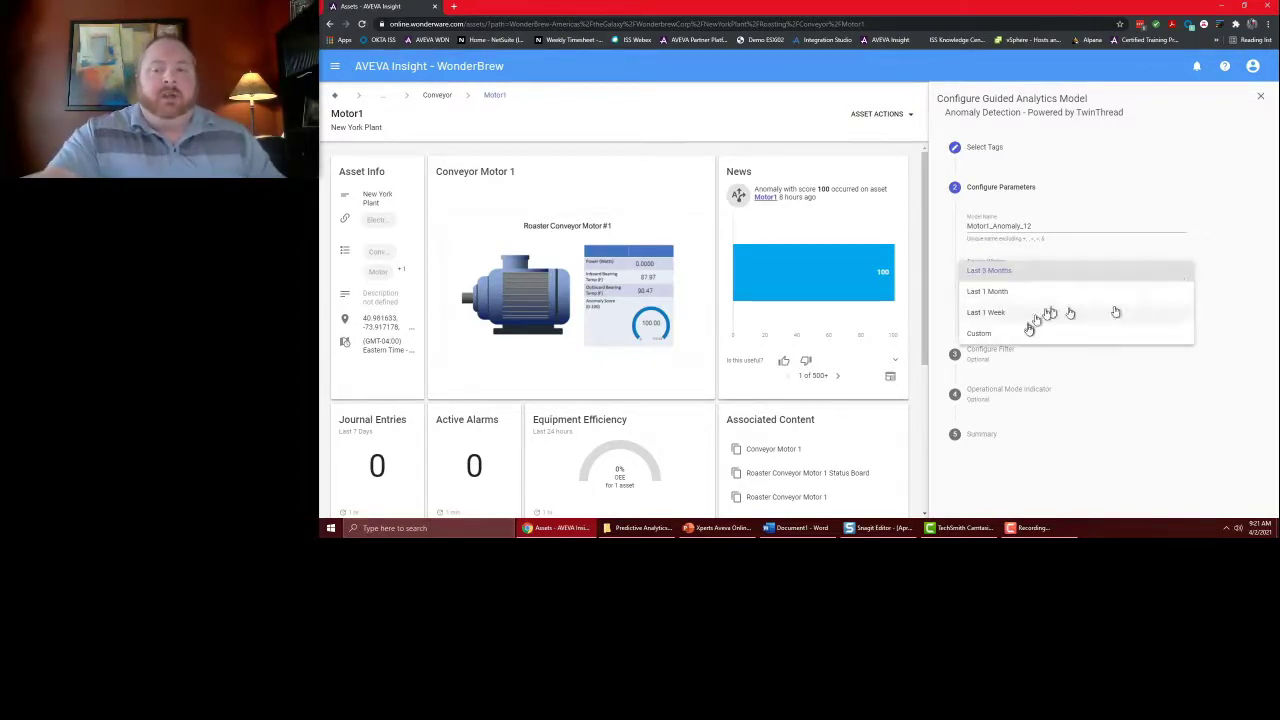
click(1231, 252)
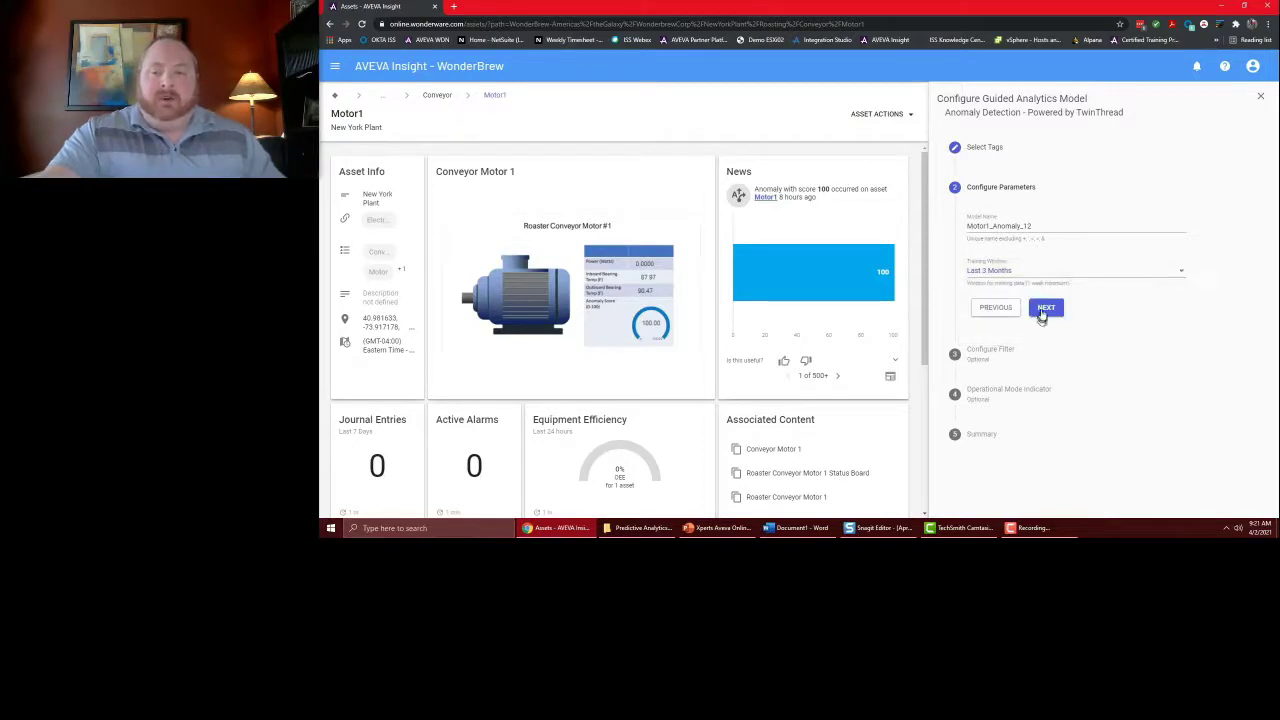
click(1046, 307)
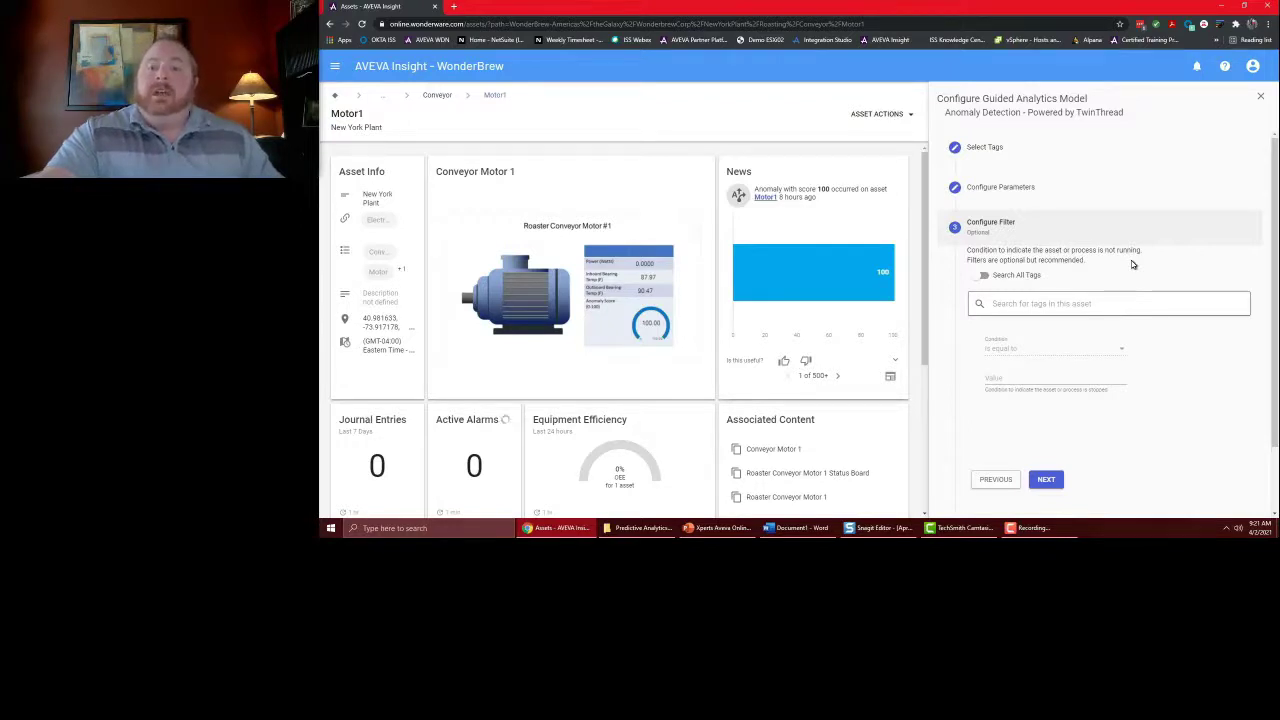
Step: Search the asset's tags for "curr" and add Conveyor Motor GA 1.CurrentPhA as the filter tag
click(1008, 306)
text(curr)
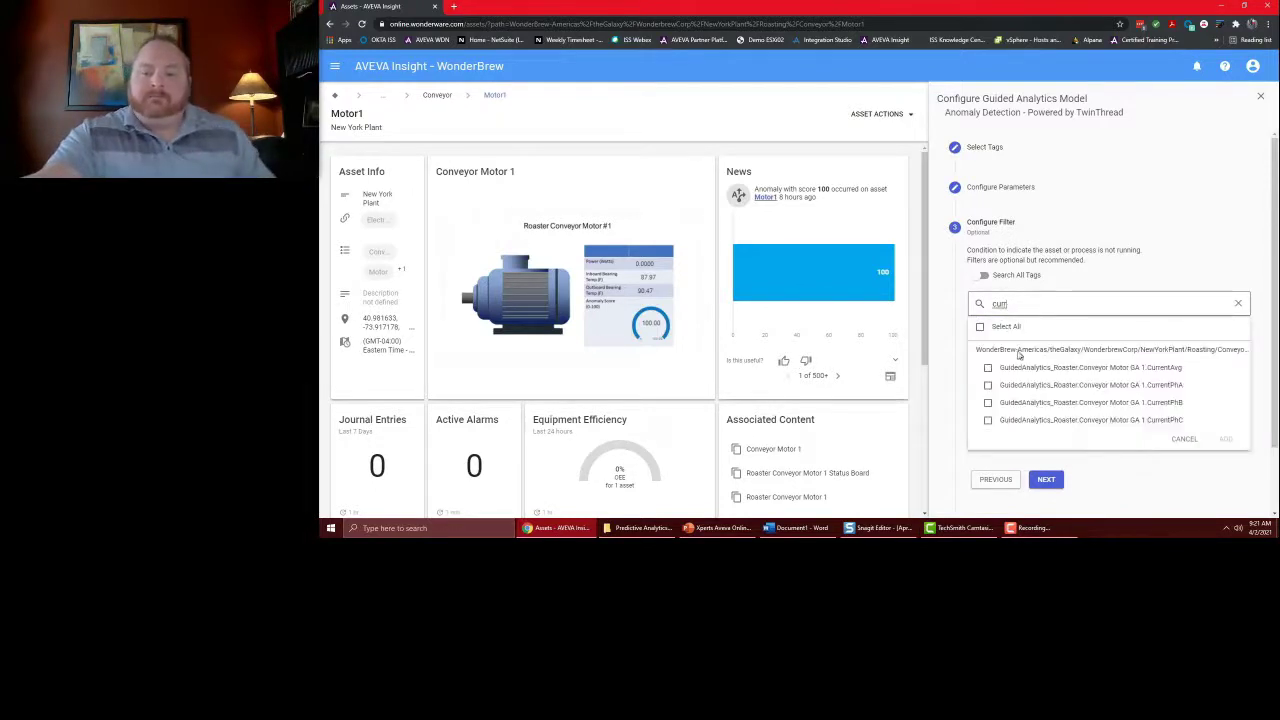
click(988, 385)
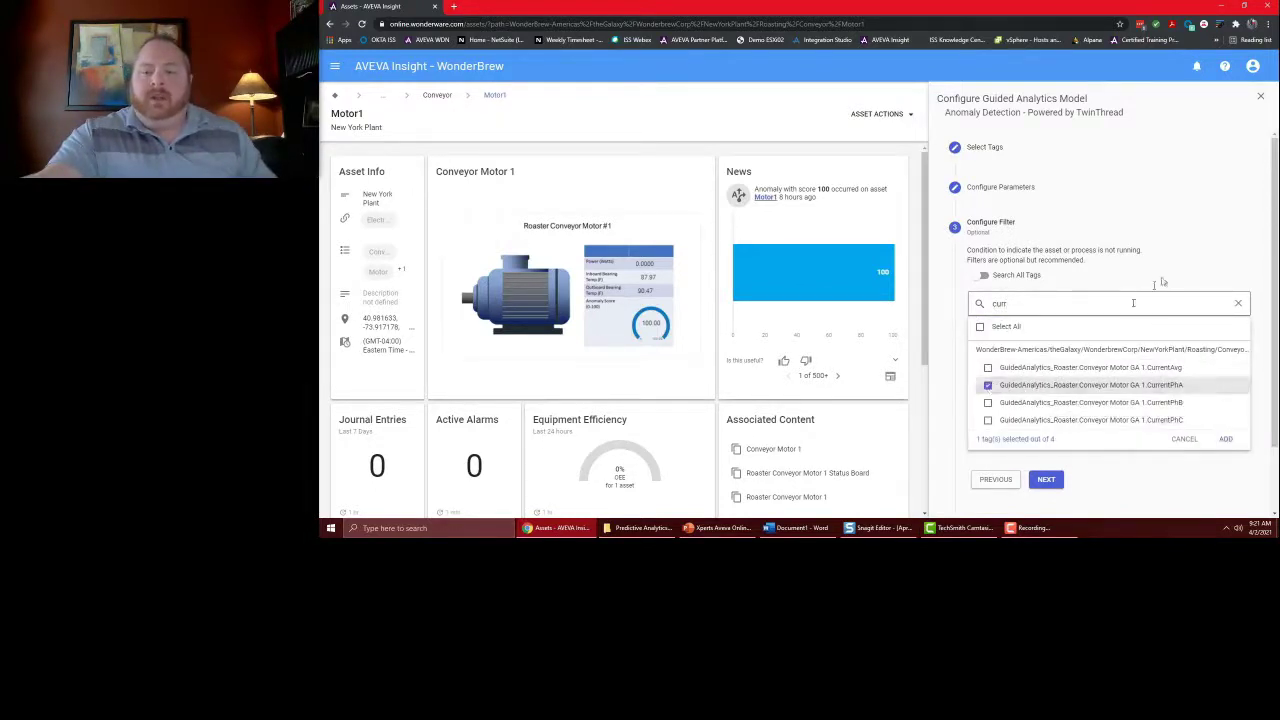
click(1226, 439)
Step: Set the not-running filter condition on the CurrentPhA tag to "is less than" with the value 25
click(1121, 363)
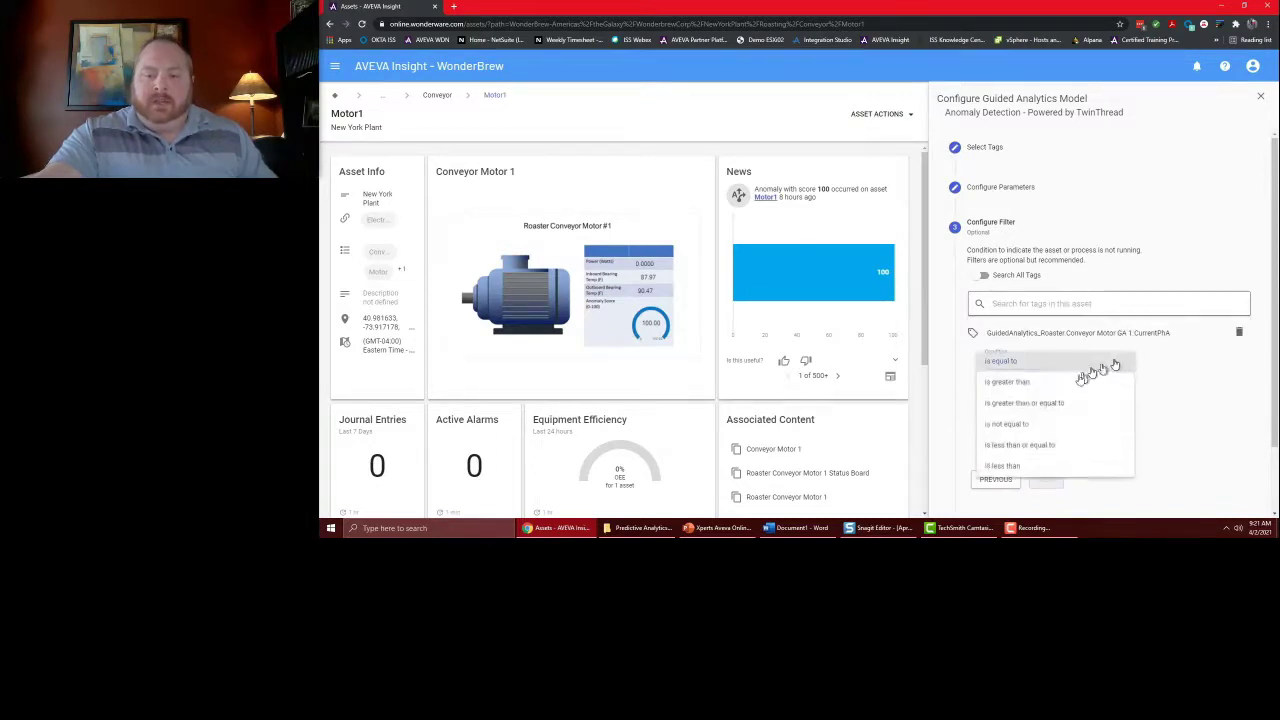
click(1010, 465)
click(1004, 389)
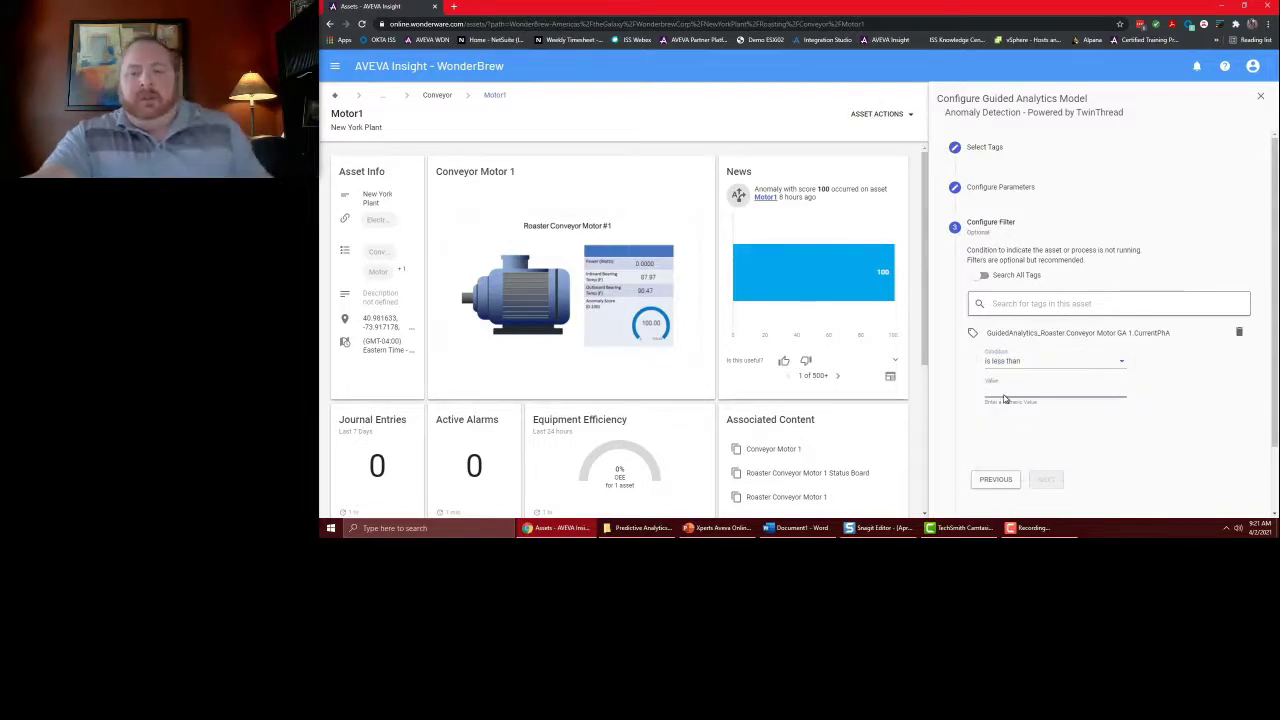
text(25)
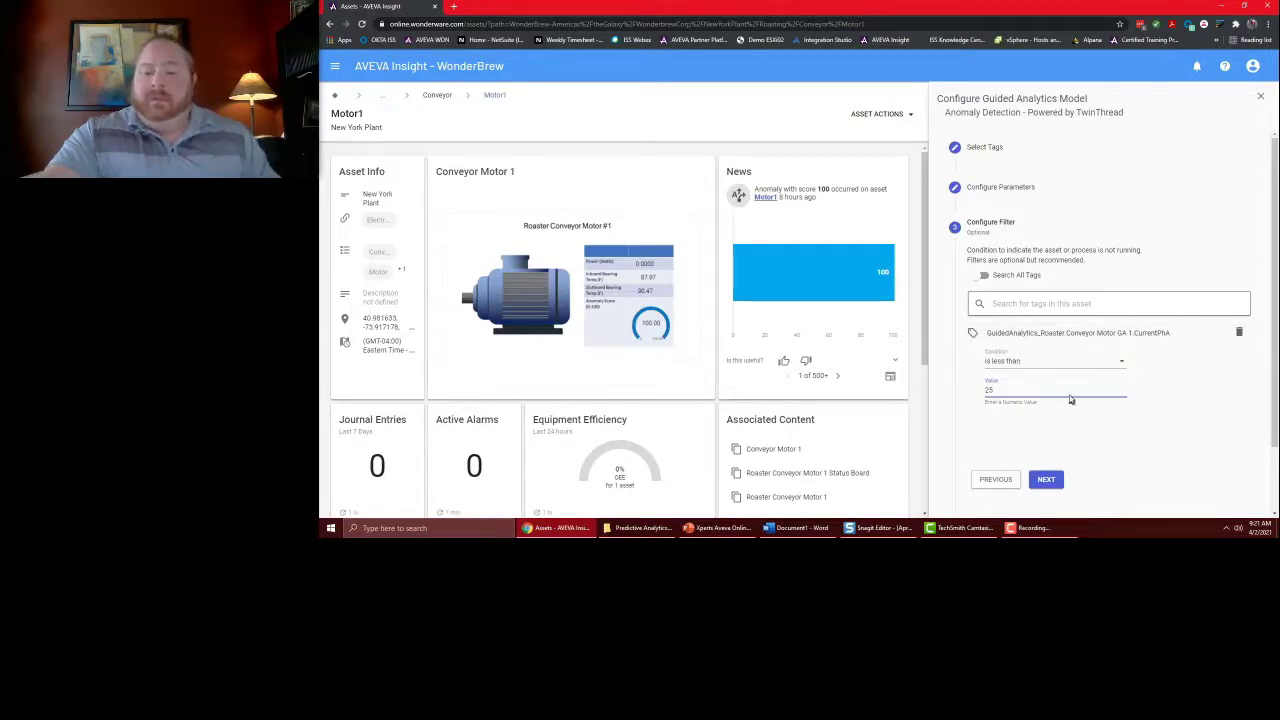
Step: Accept the filter, leave the operational mode indicator empty and save the anomaly detection model from its summary
click(1058, 478)
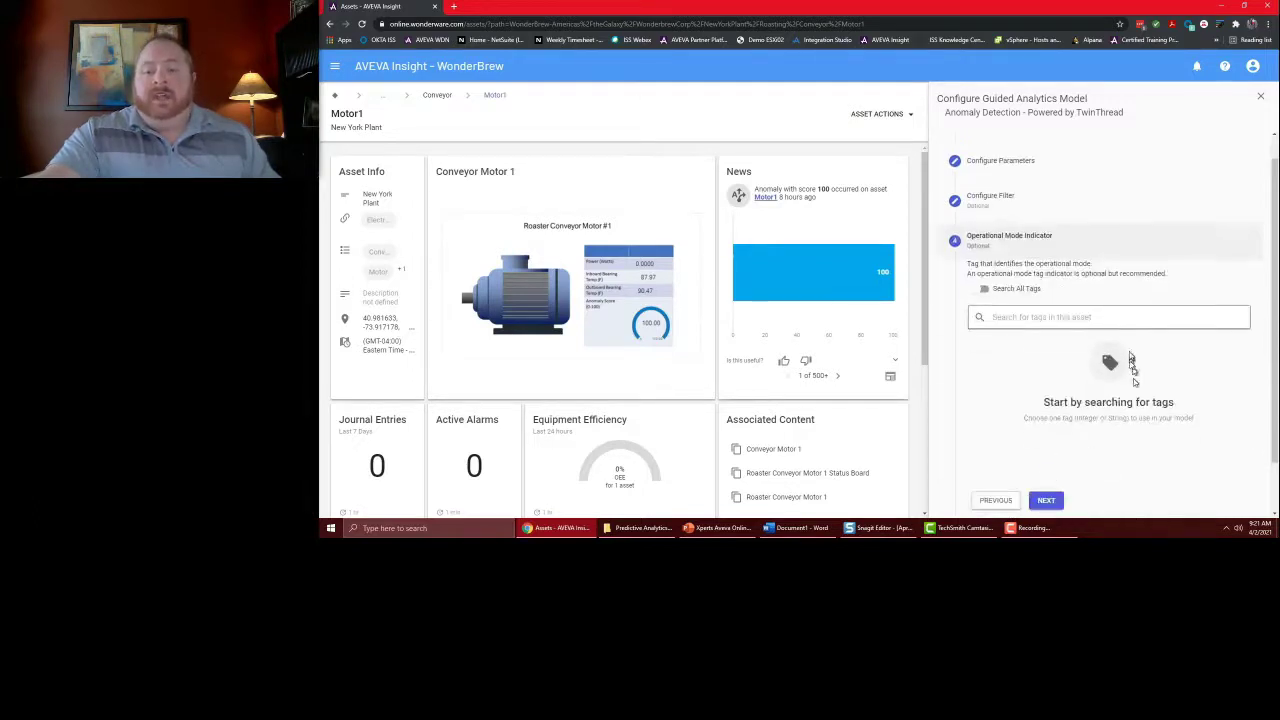
click(1052, 499)
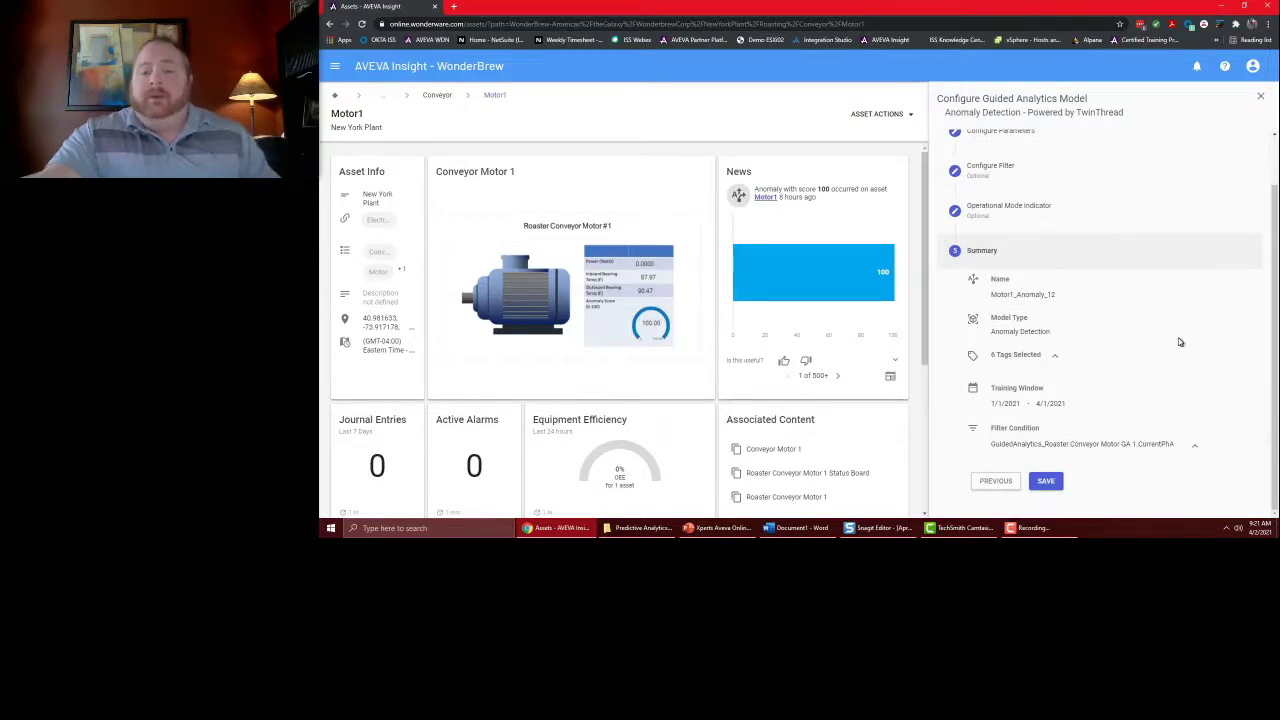
click(1045, 481)
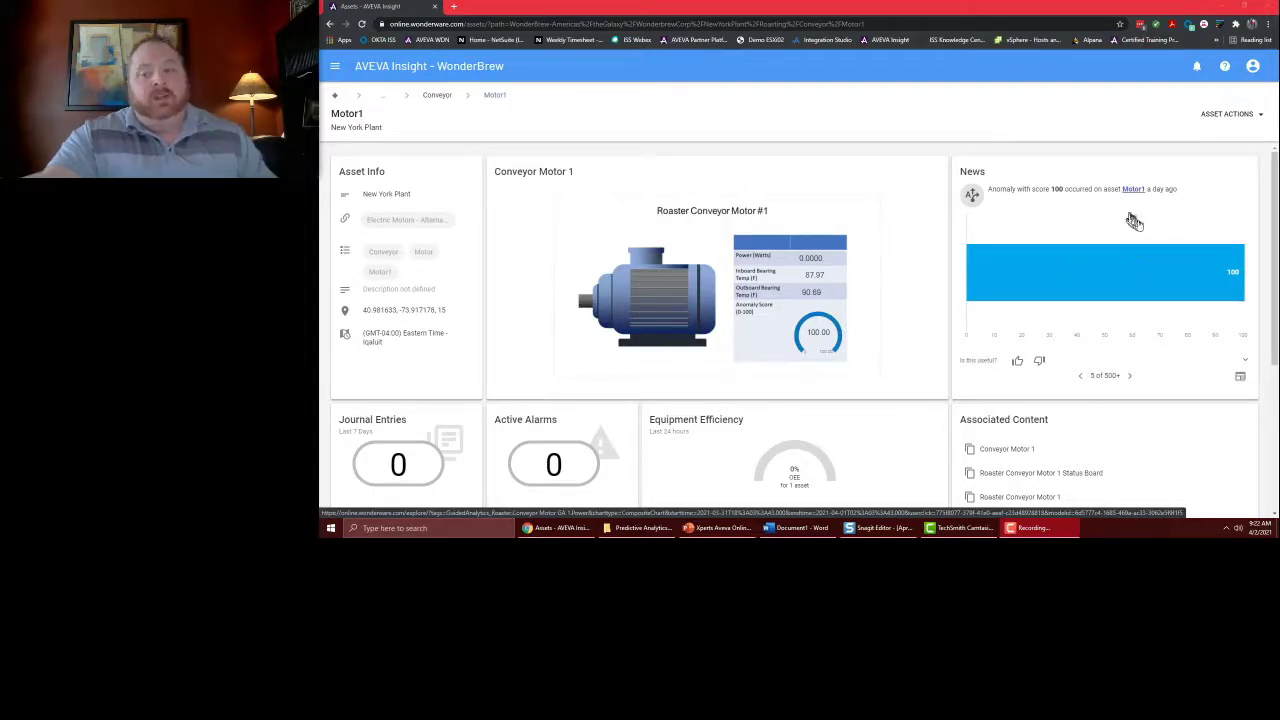
Step: Browse Motor1's anomaly news to the two-bar OutboardVibX anomaly, review its details and open its trend chart
click(1132, 378)
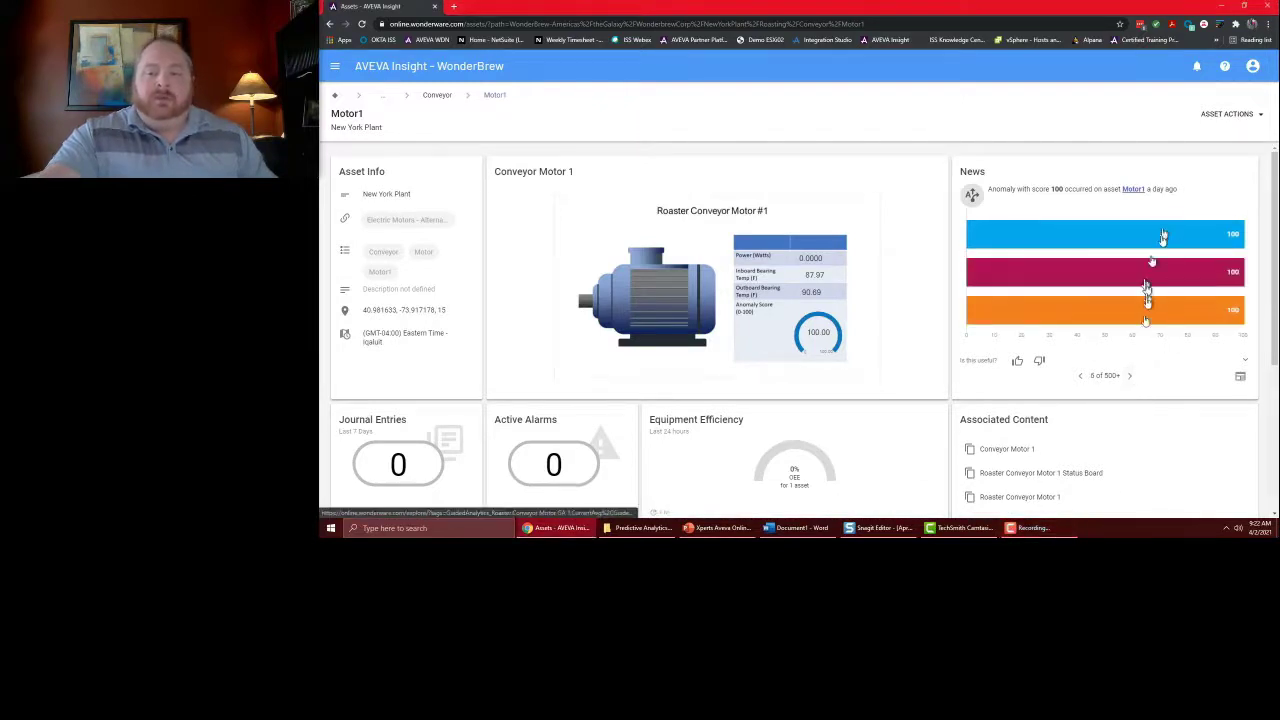
click(1129, 376)
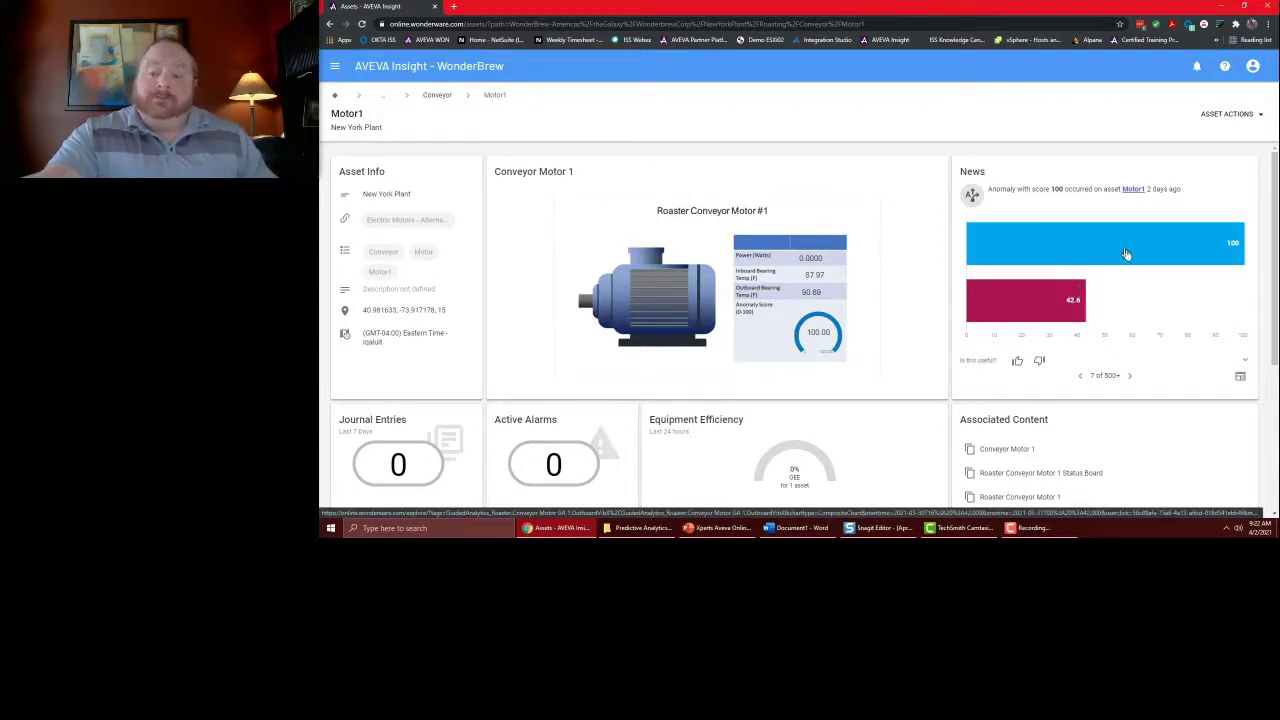
click(1246, 362)
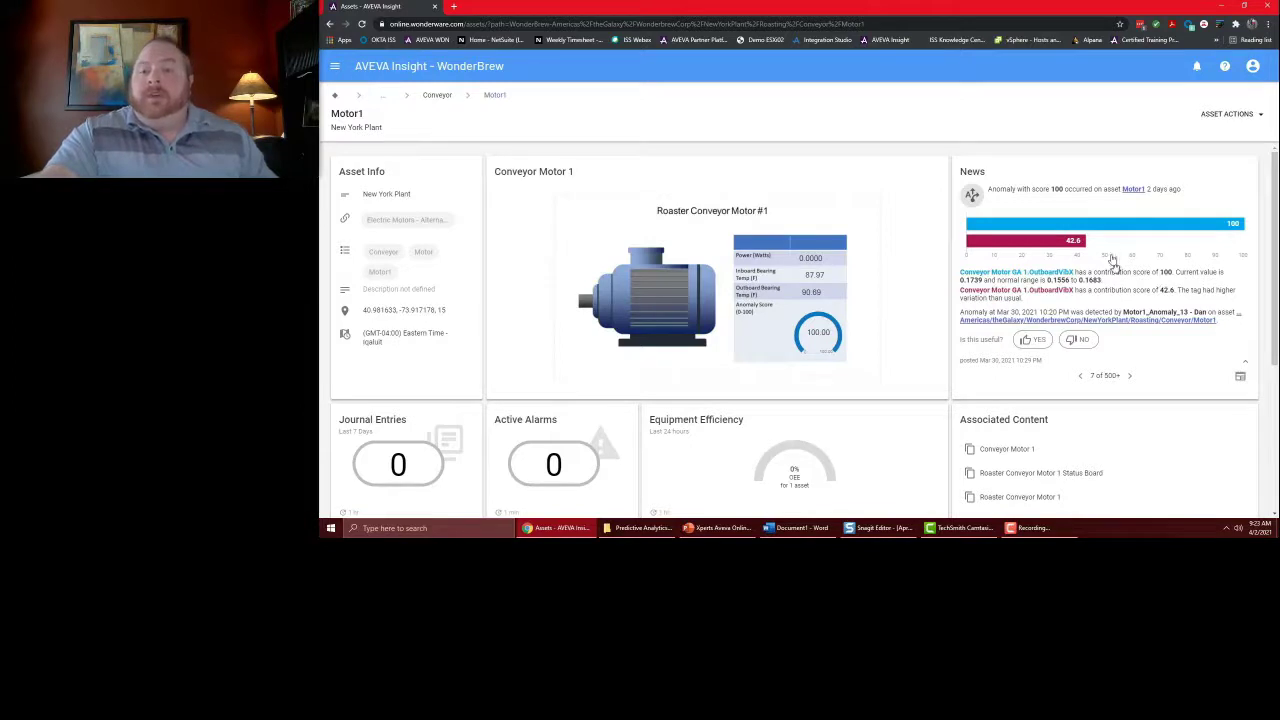
click(1138, 321)
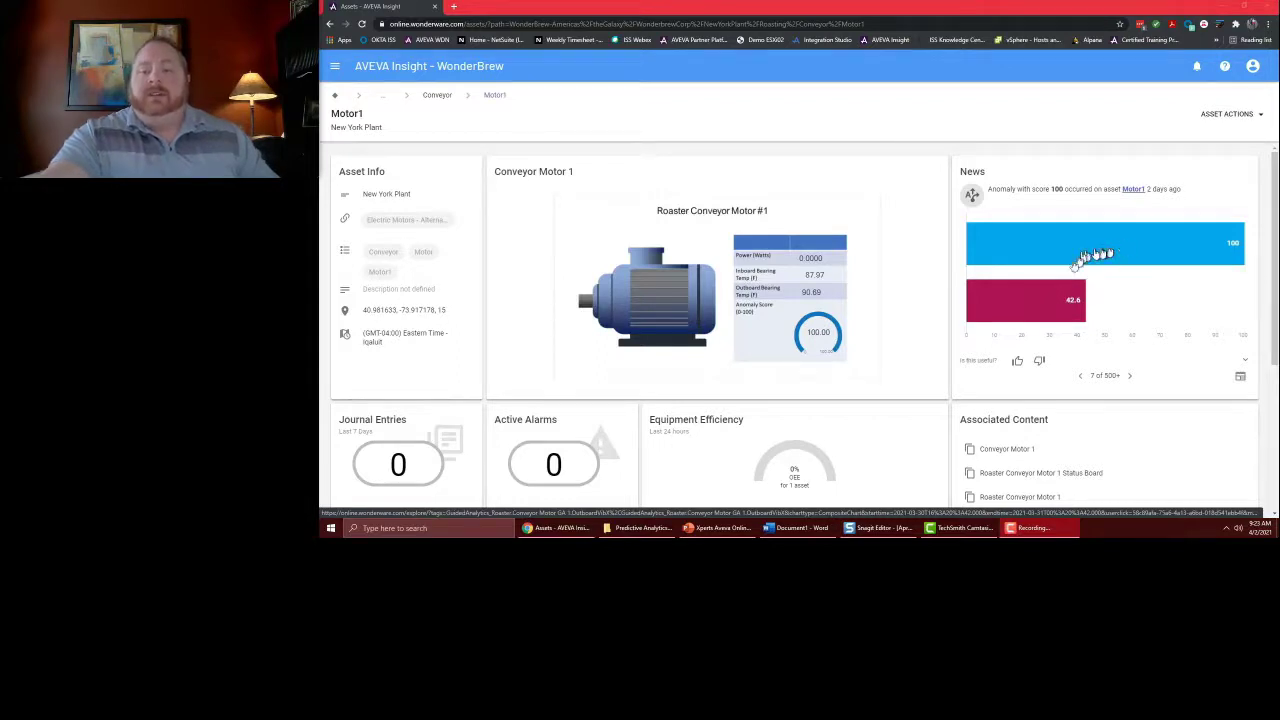
click(1046, 306)
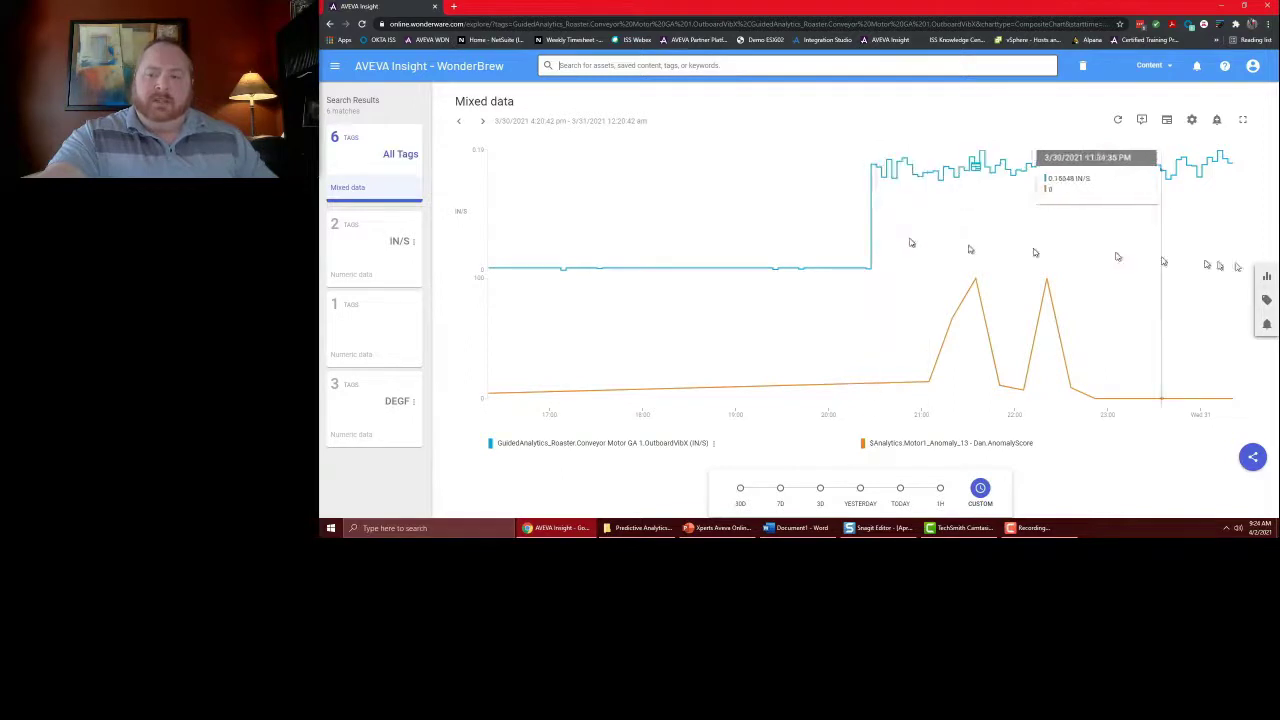
Step: Hide the Conveyor Motor GA 1.OutboardVibX tag so the chart plots only the Motor1_Anomaly_13 anomaly score
click(1266, 285)
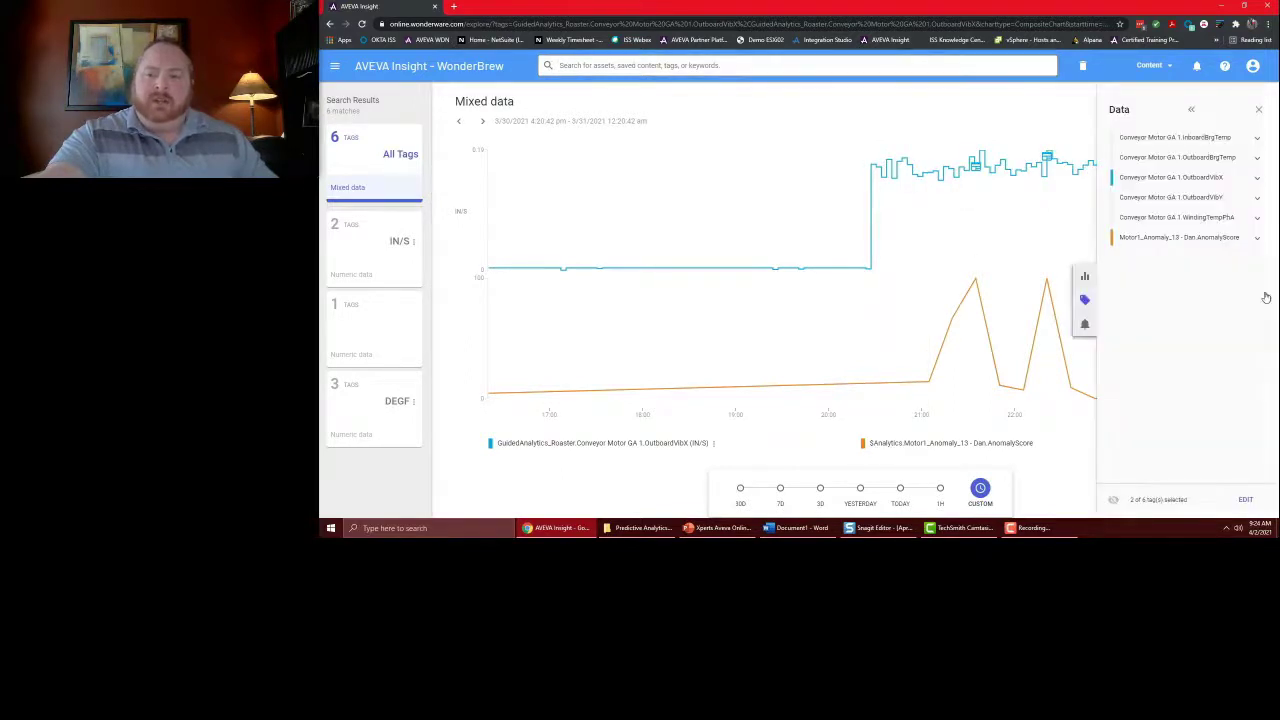
click(1112, 180)
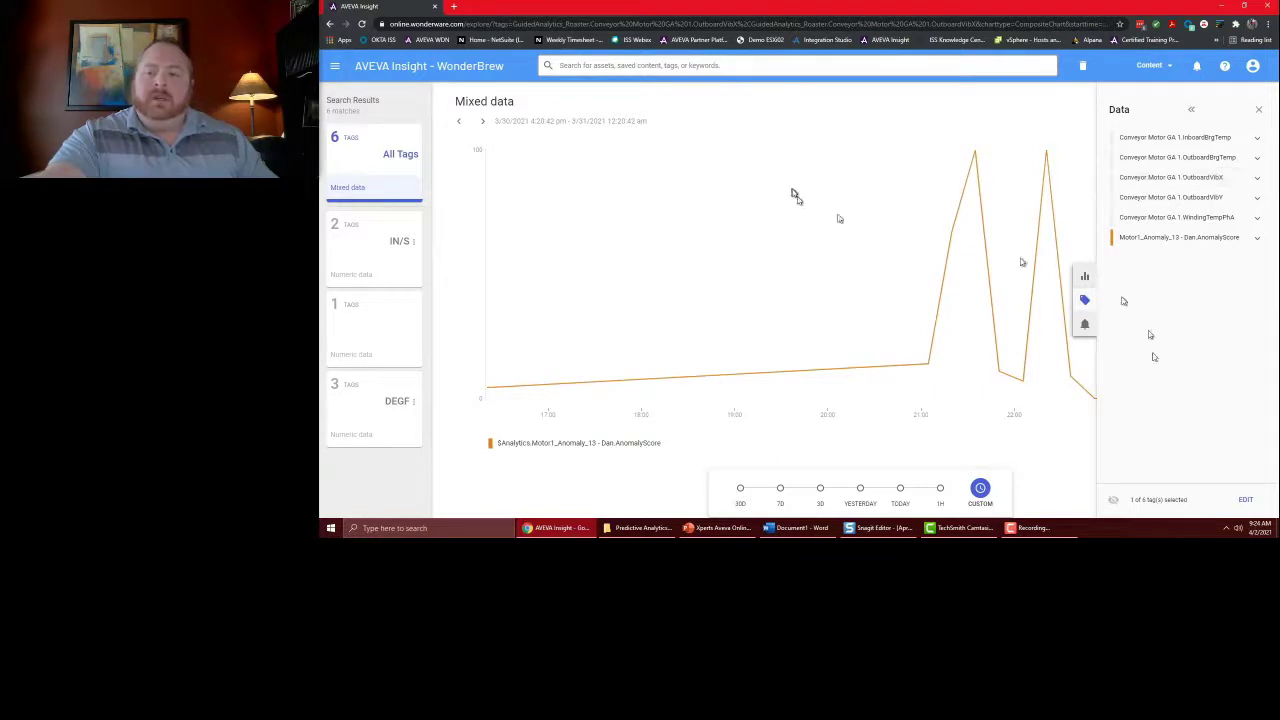
click(1260, 111)
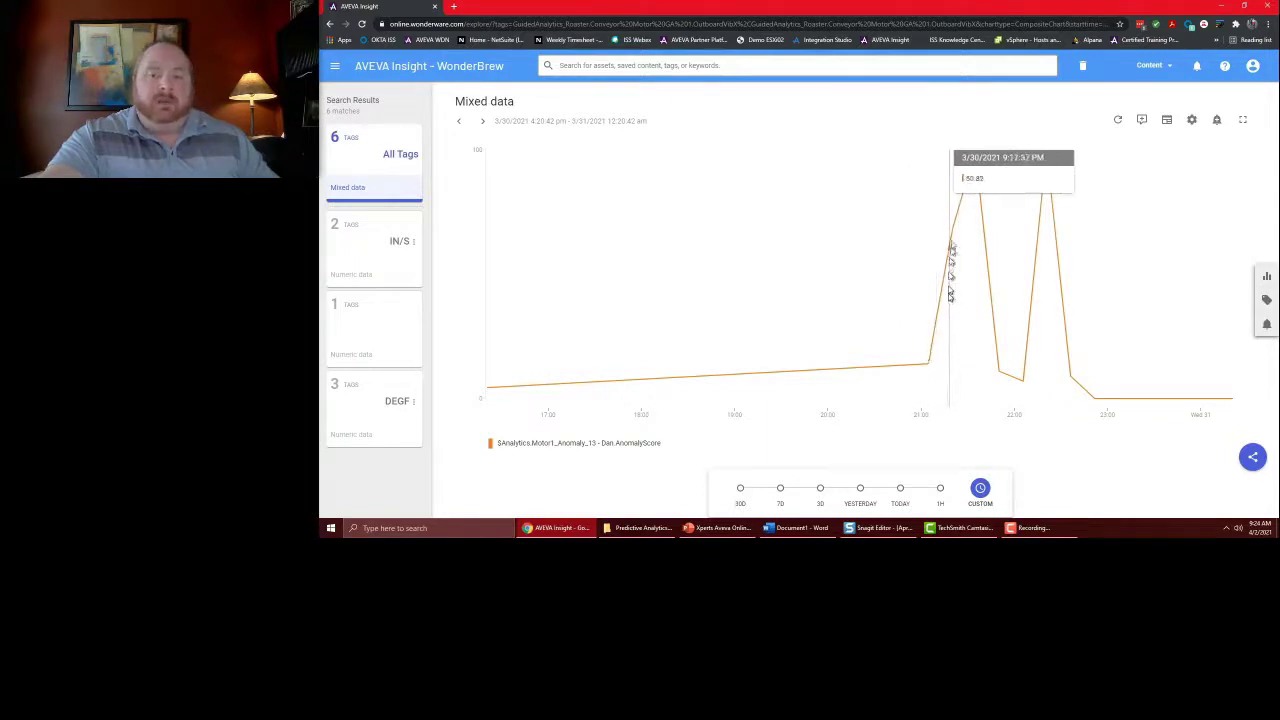
Step: Add an alert on the charted anomaly score with the condition "is greater than" 45
click(1217, 122)
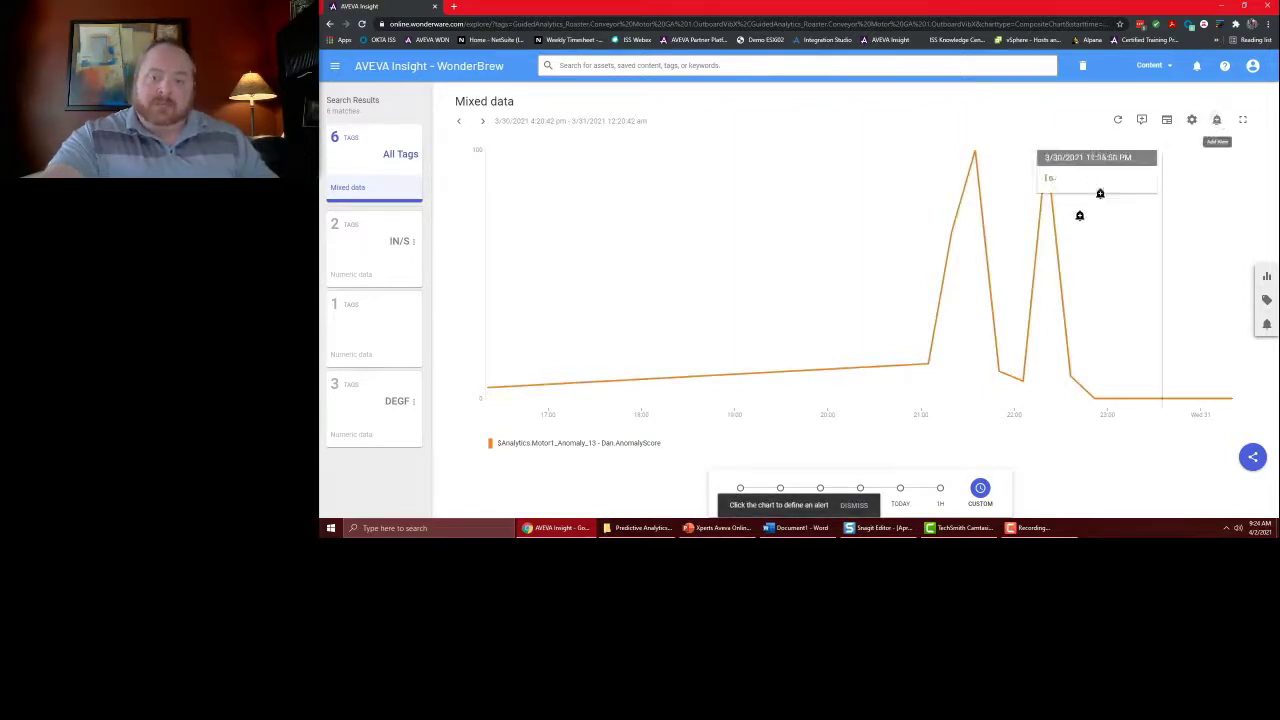
click(949, 271)
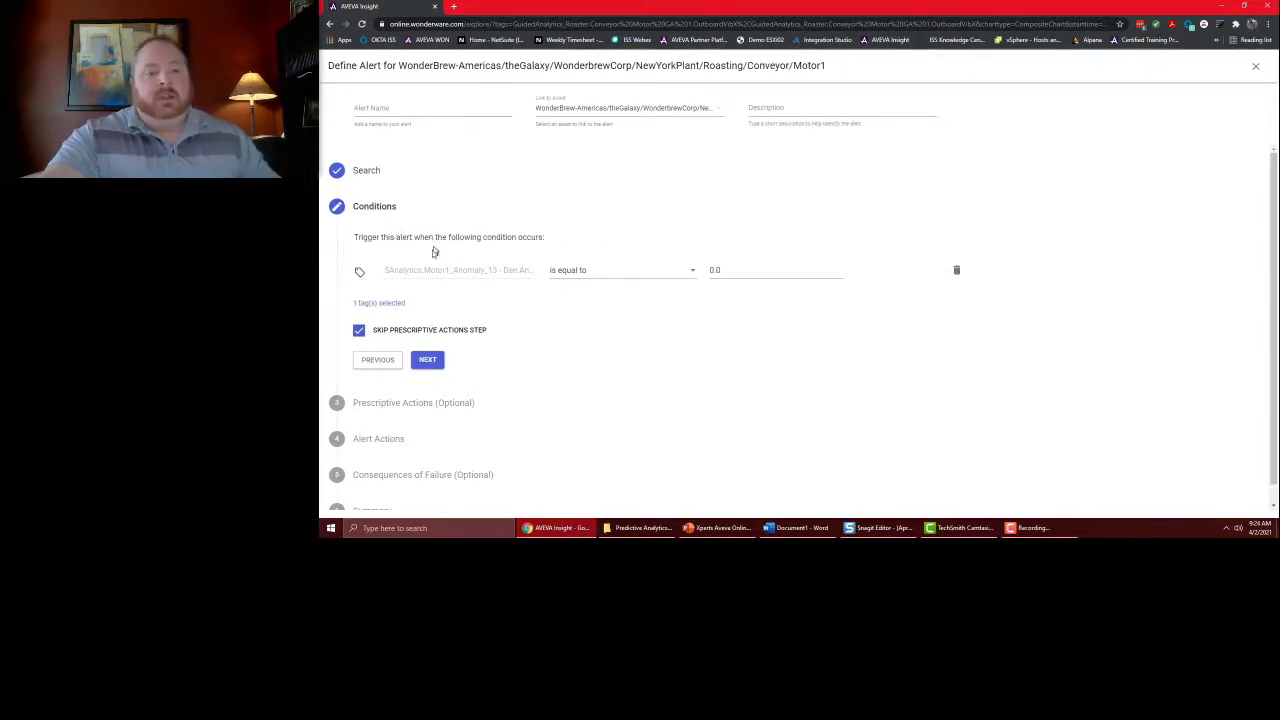
drag(455, 275, 689, 271)
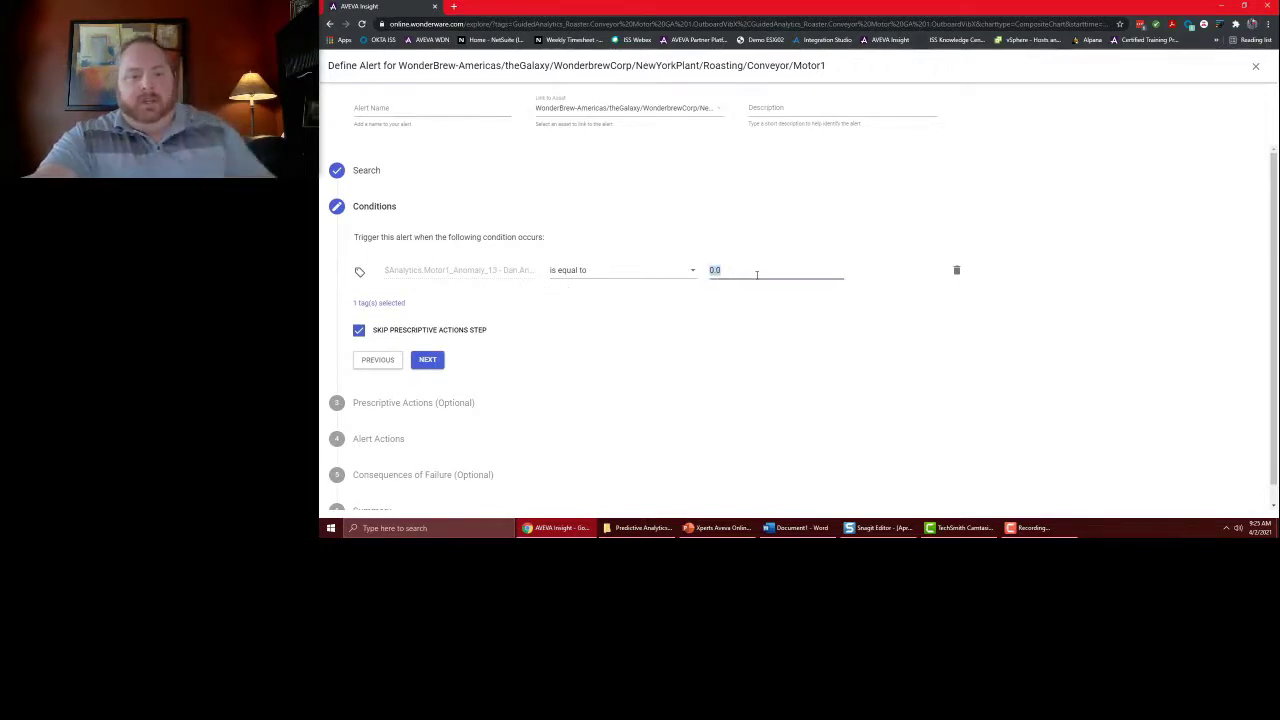
text(45)
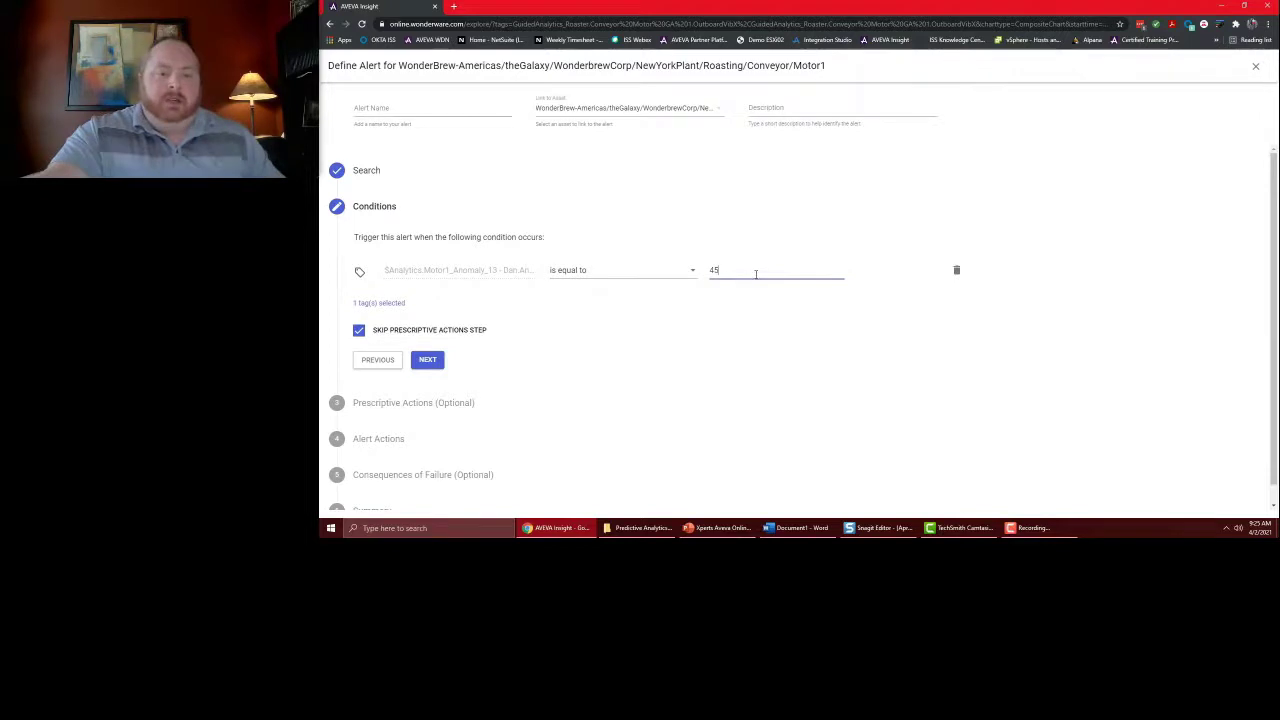
click(690, 275)
click(633, 302)
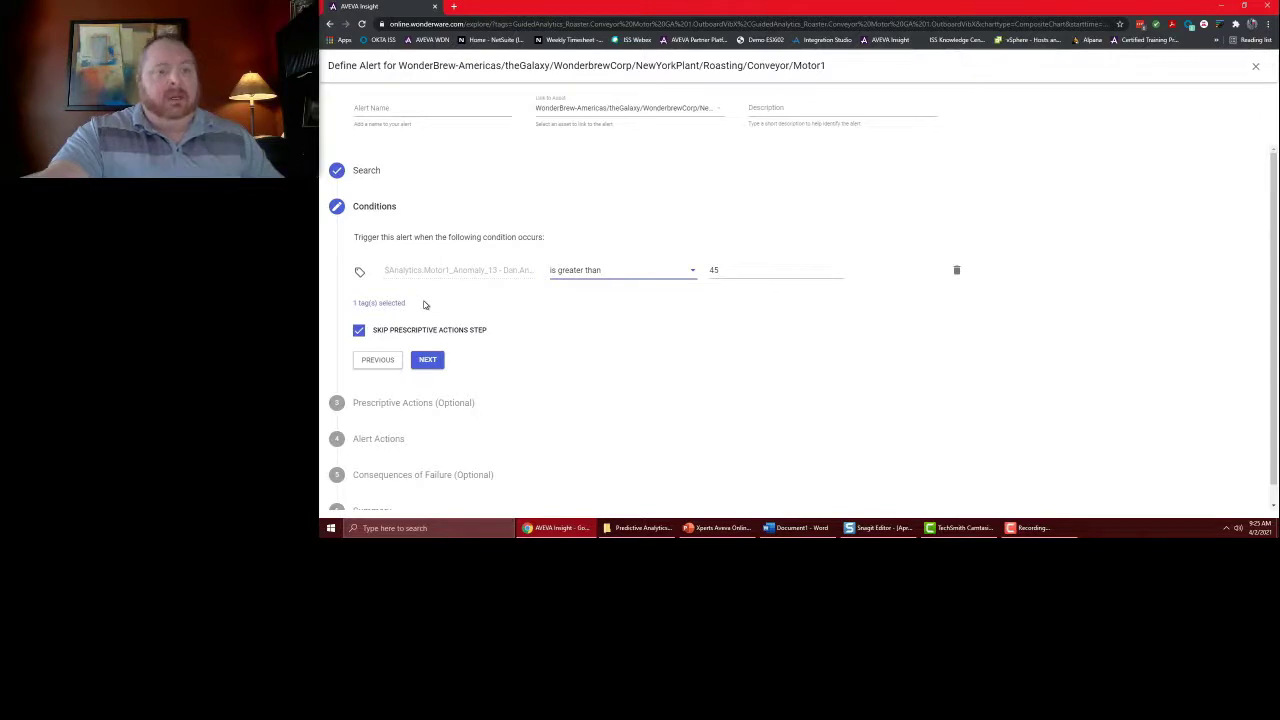
Step: Include the prescriptive actions step and select the Radial Bearing failure mode under Electric Motors > Electric Motor, continuing to the alert actions
click(358, 331)
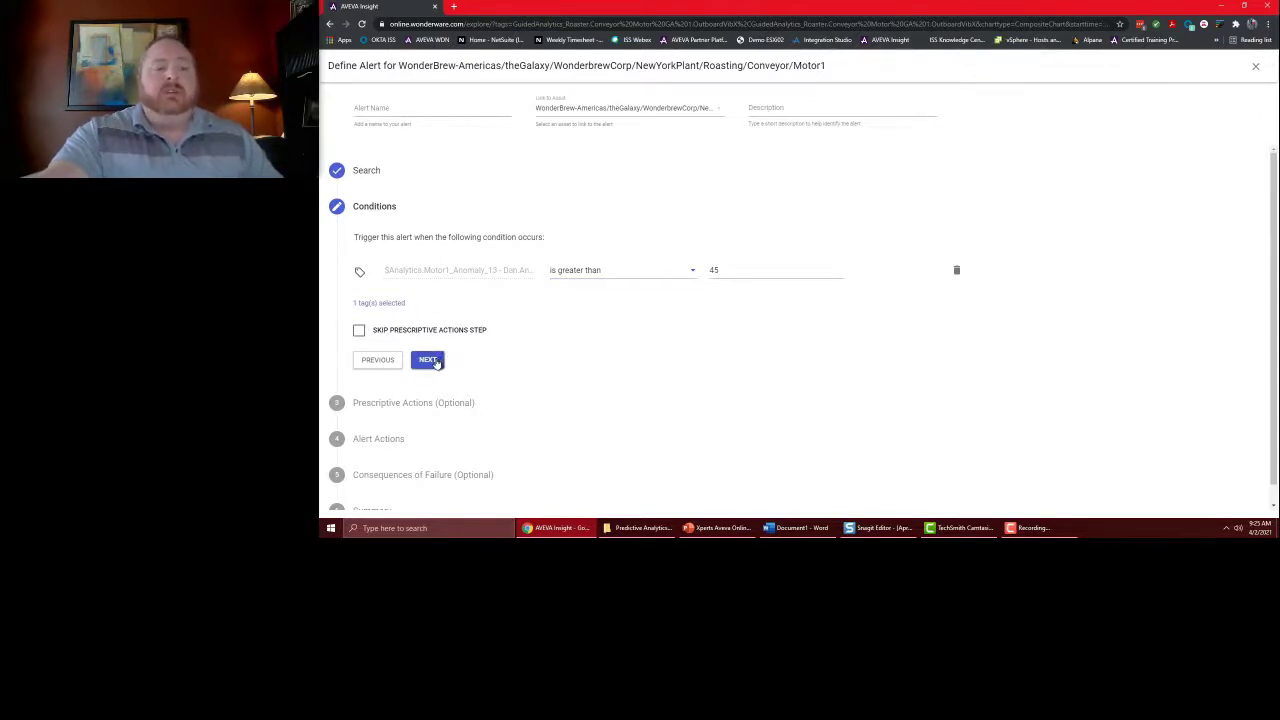
click(430, 361)
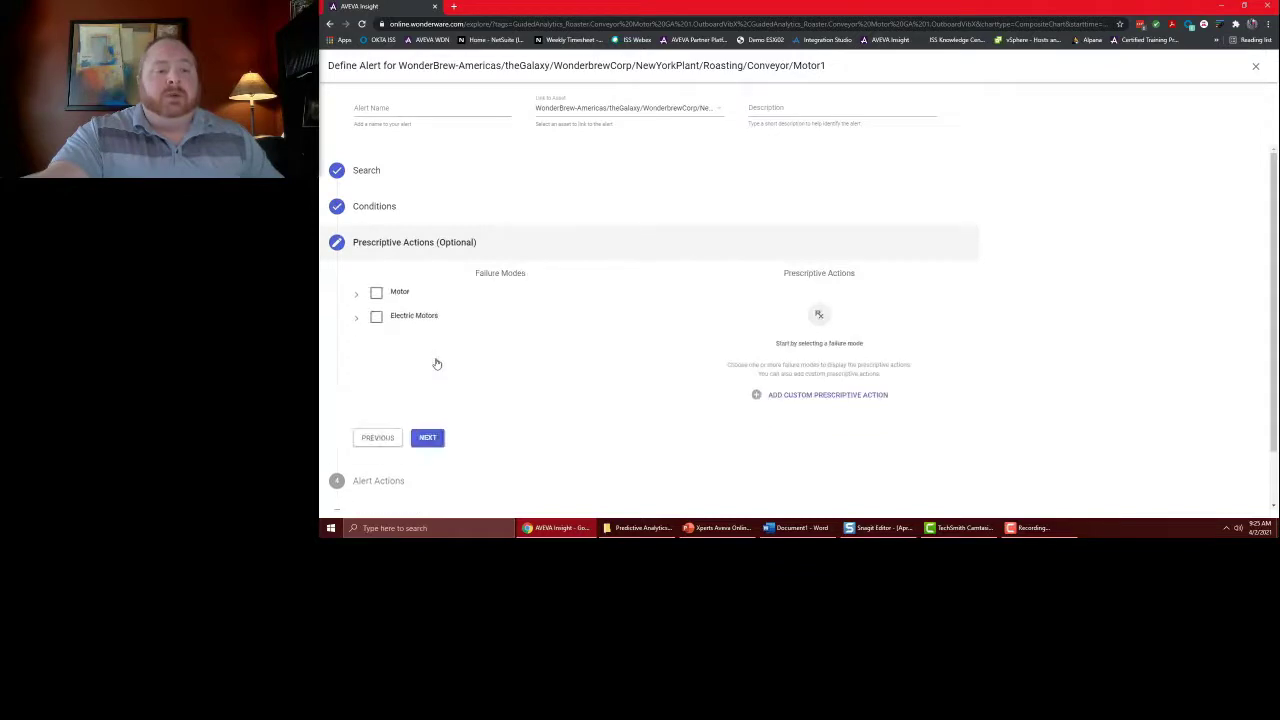
click(352, 320)
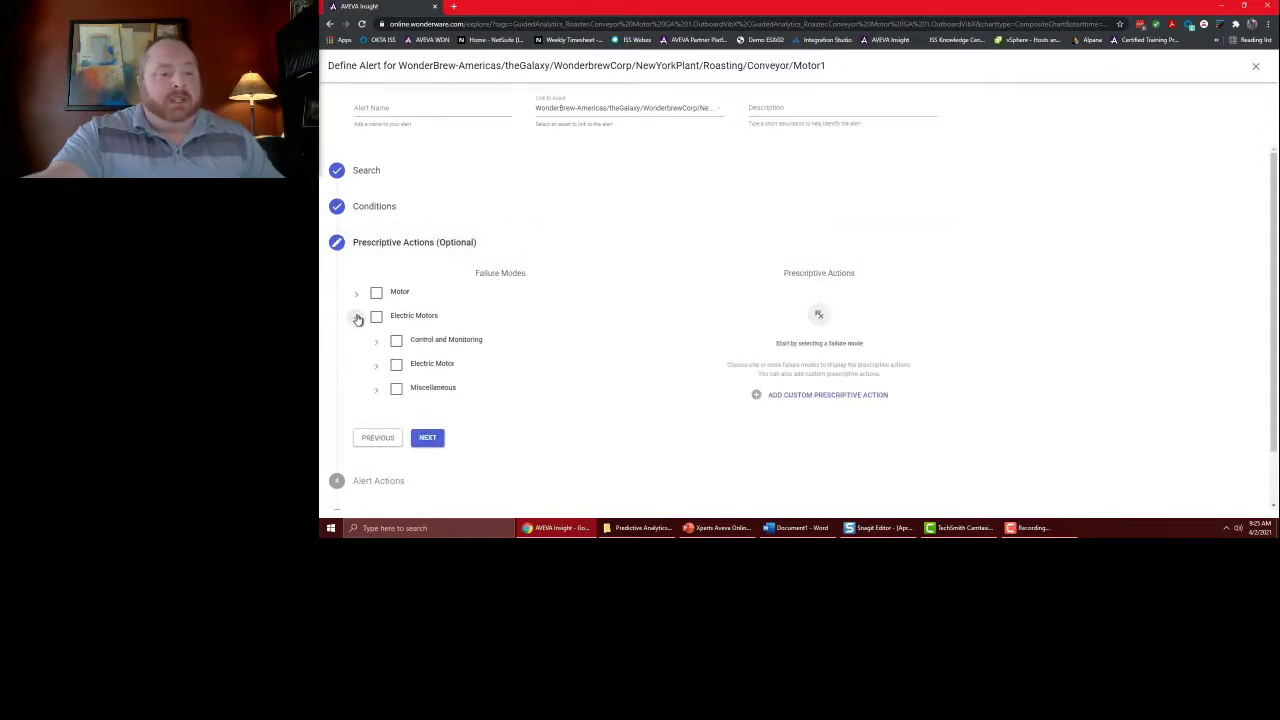
click(376, 369)
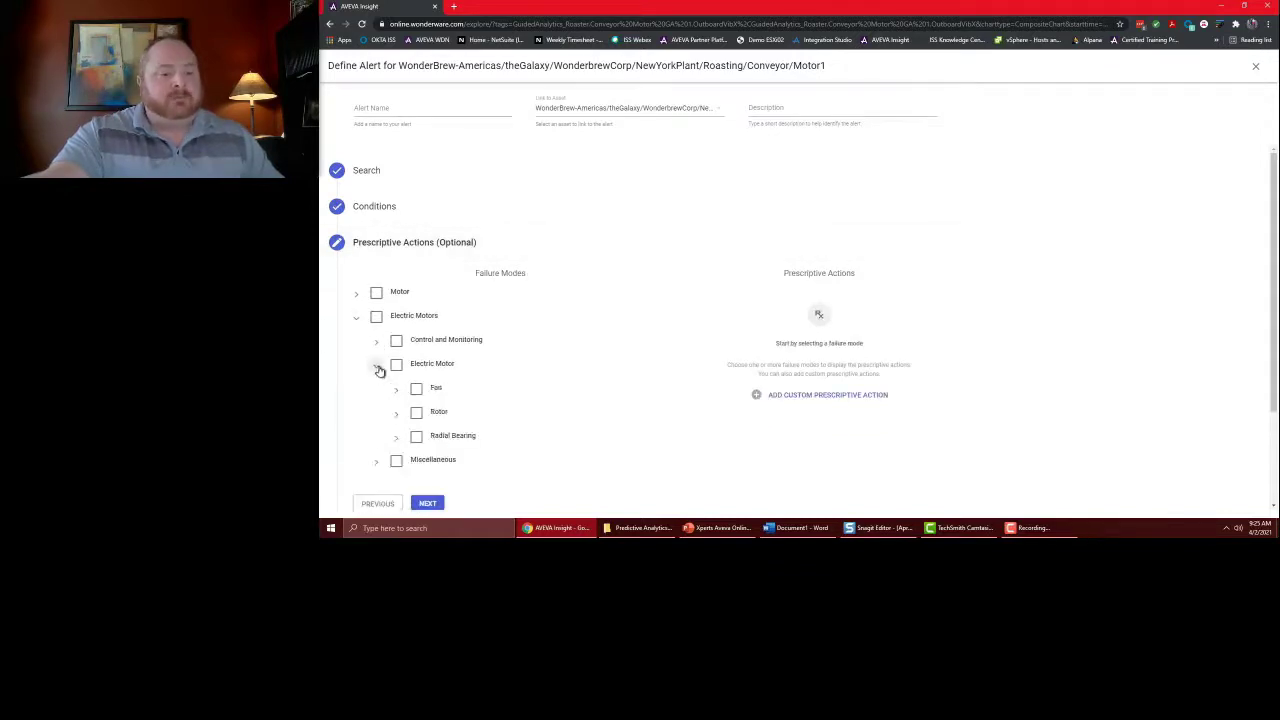
click(413, 439)
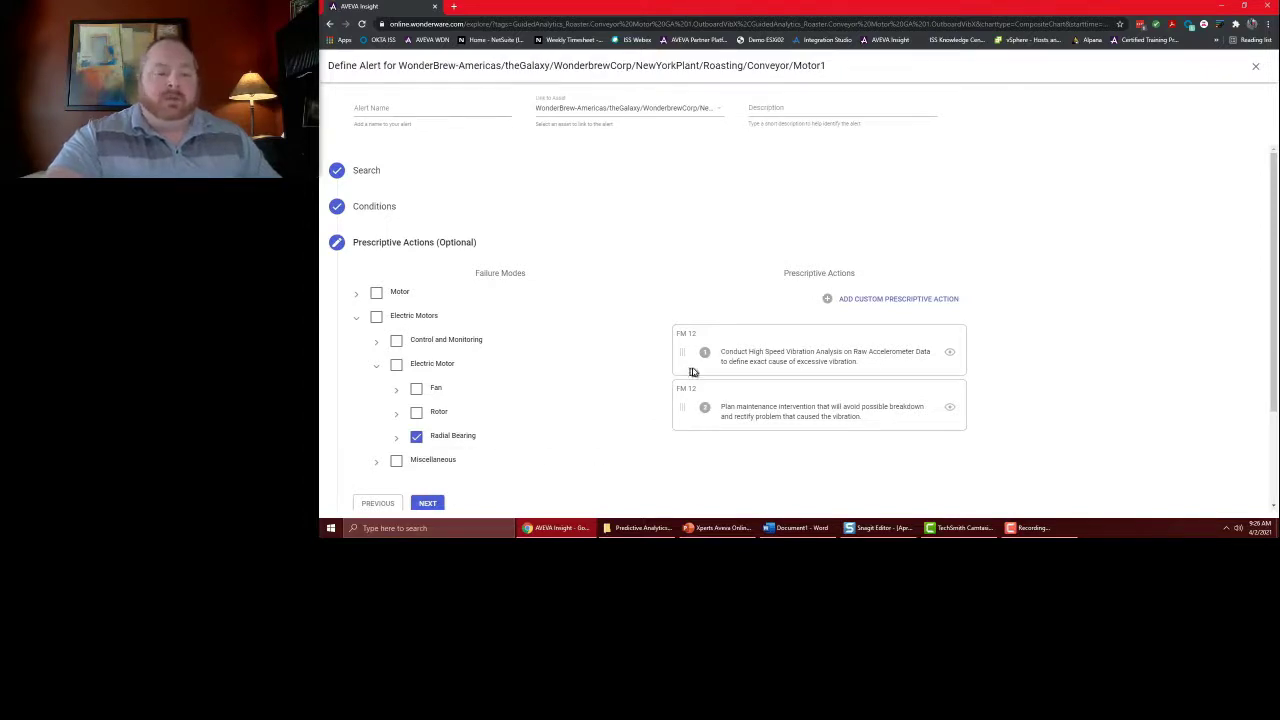
click(428, 503)
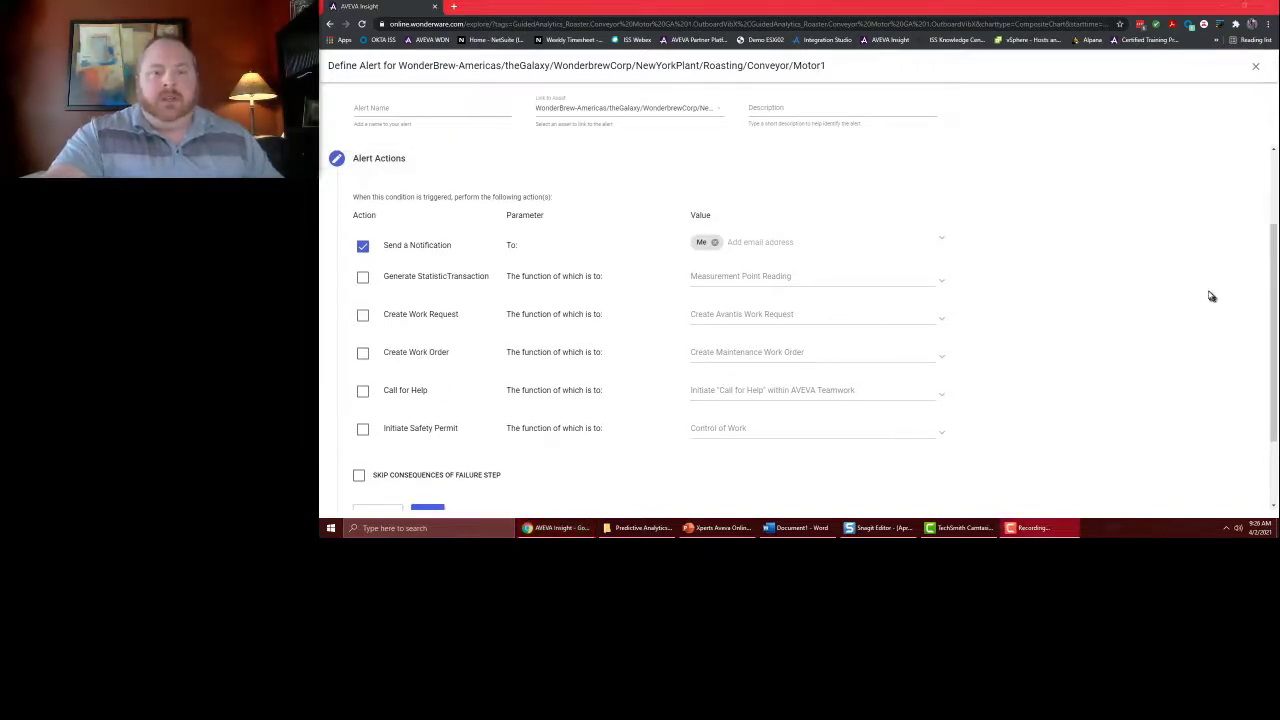
Step: Keep the notification to Me and the Not Analyzed failure consequences, continue to the alert summary and enable e-mail alerts
scroll(1190, 293, down, 1)
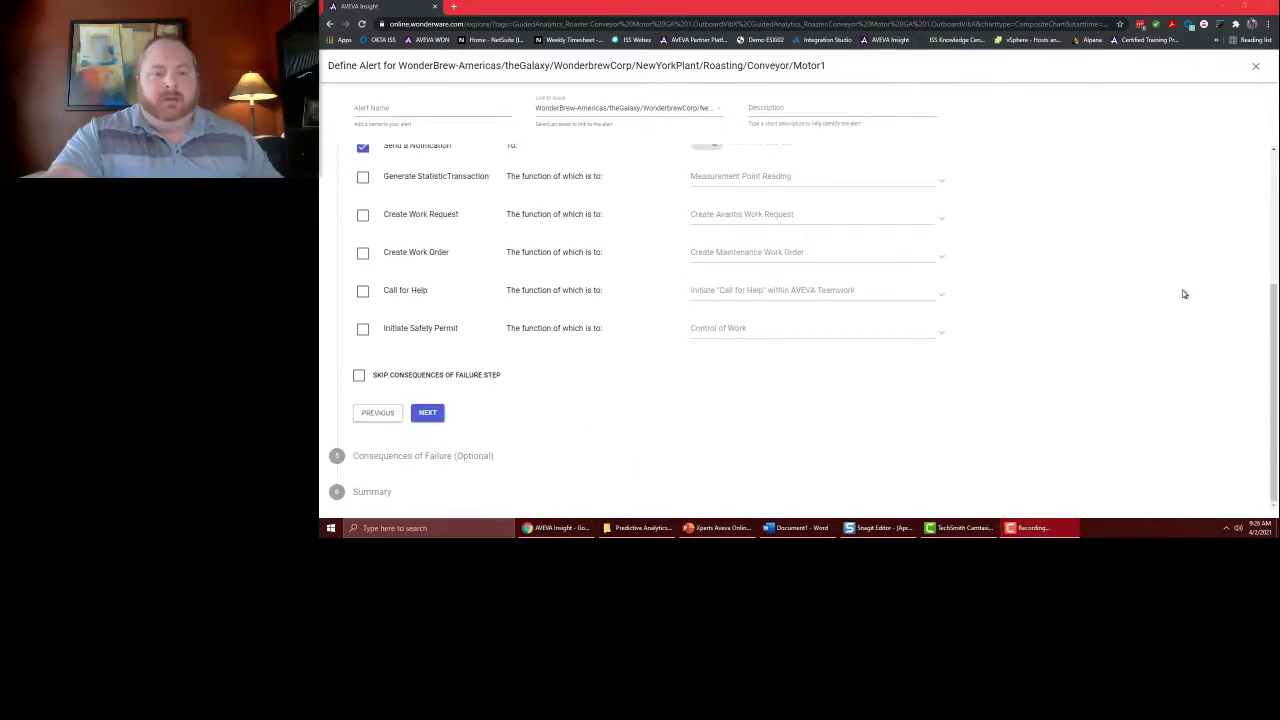
click(437, 415)
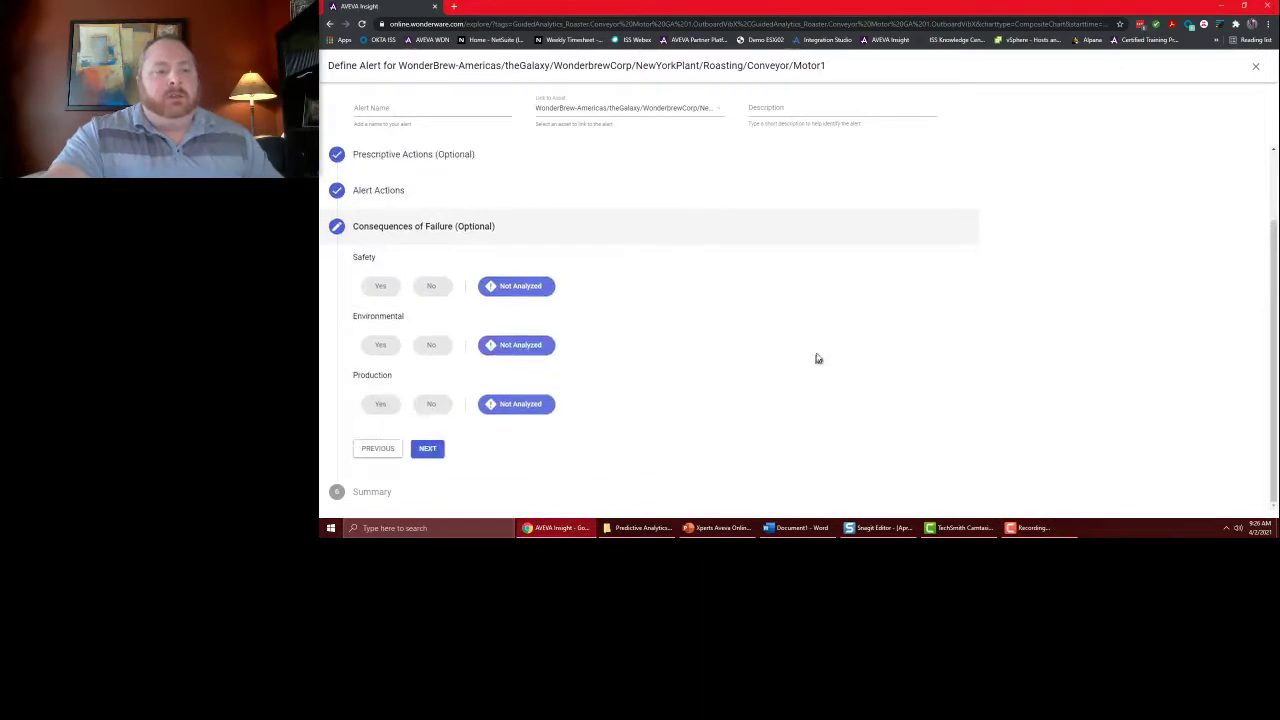
click(369, 490)
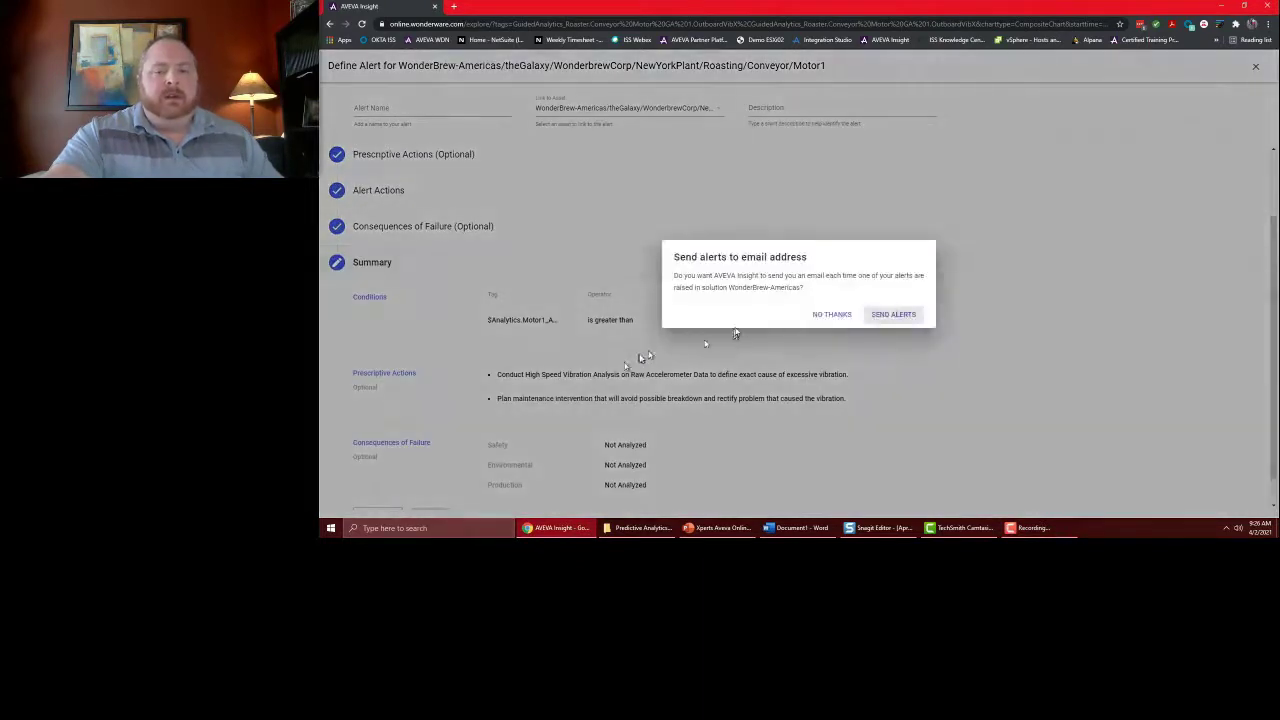
click(893, 315)
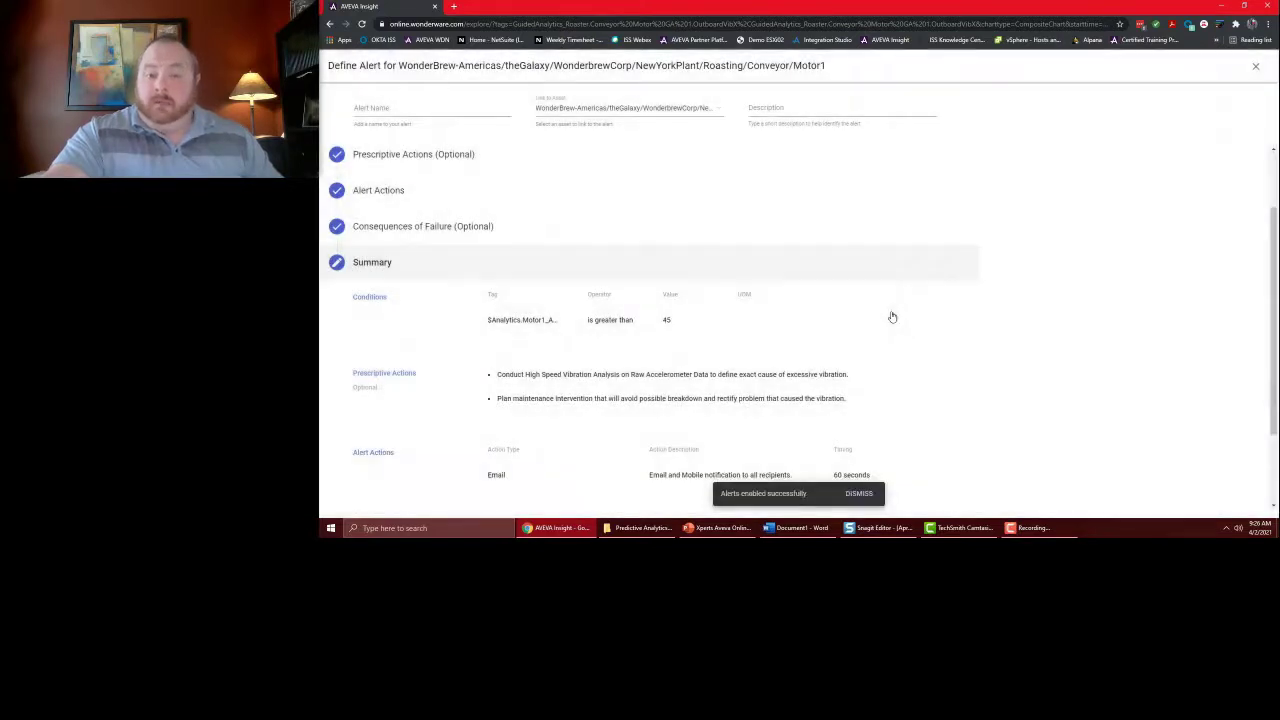